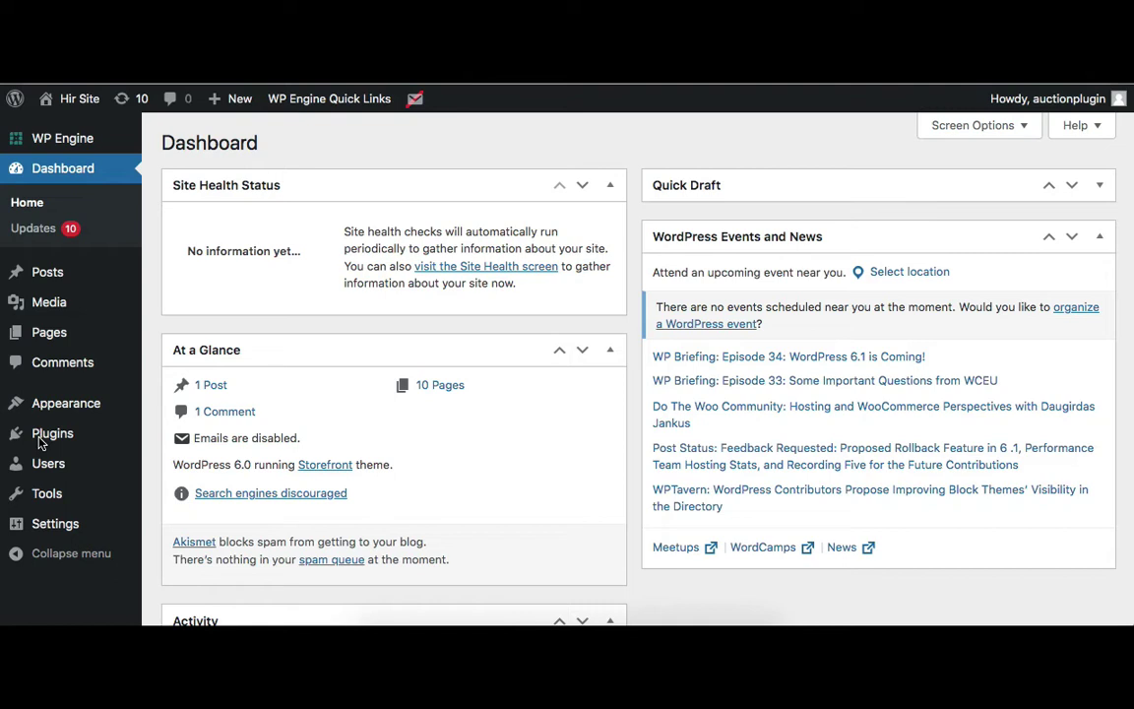
- Search the plugin directory for 'woocommerce', then install and activate WooCommerce
mouse_move(54, 441)
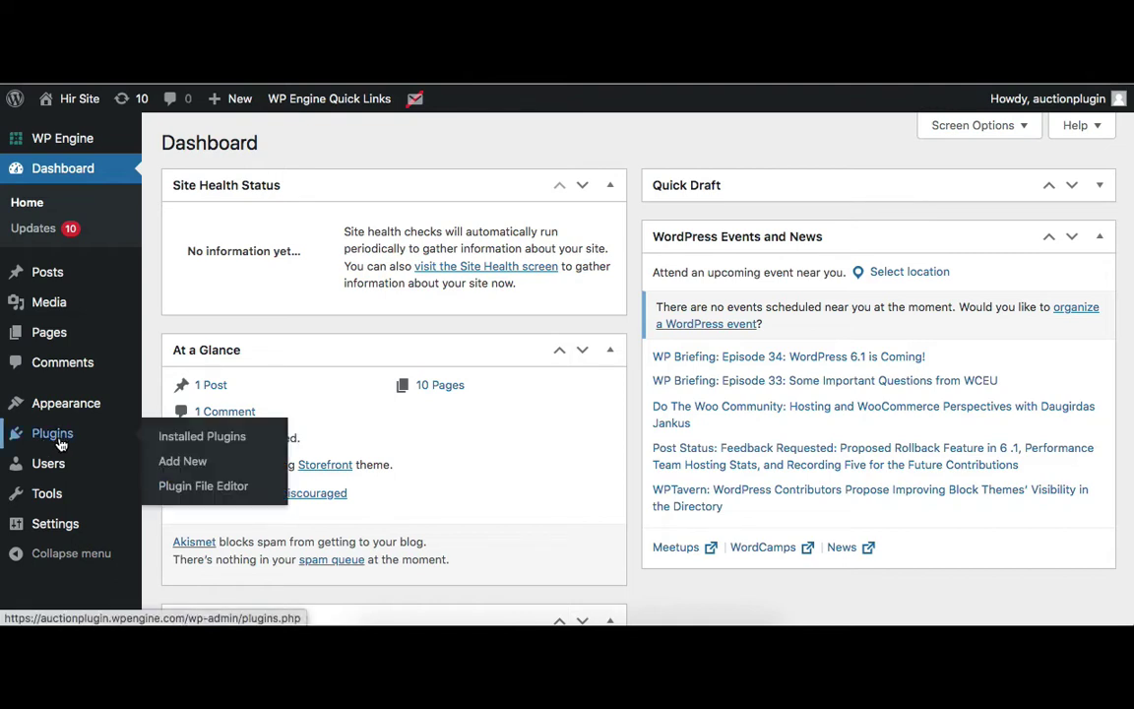
click(192, 464)
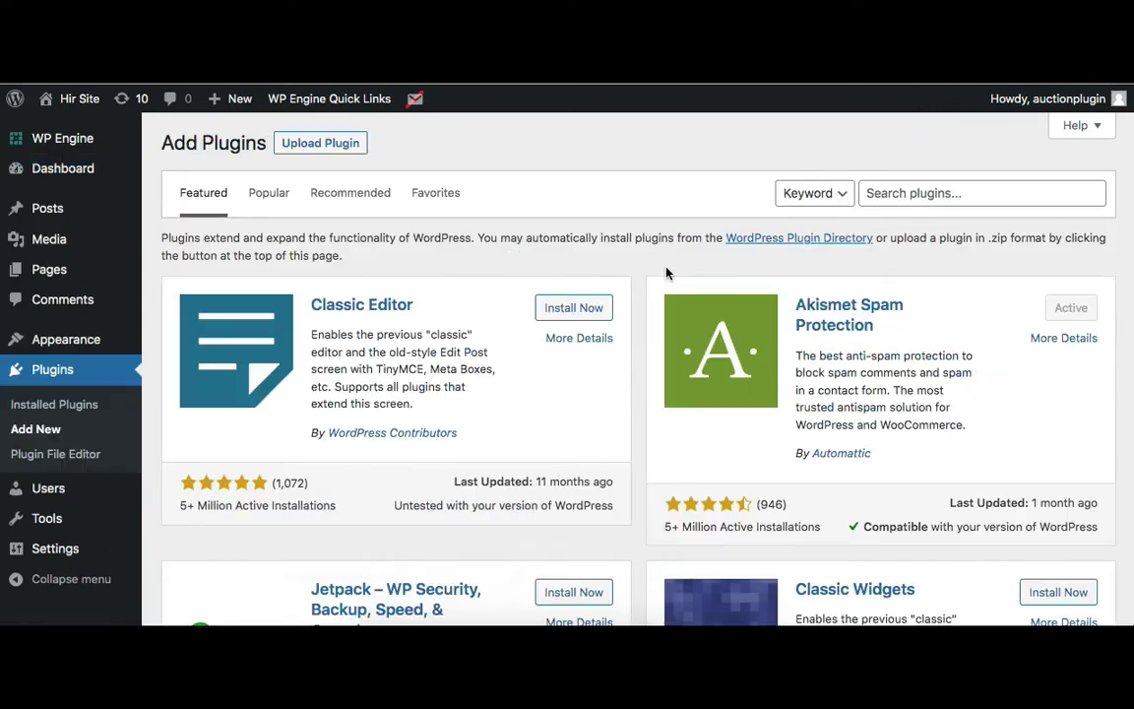
click(886, 192)
text(w)
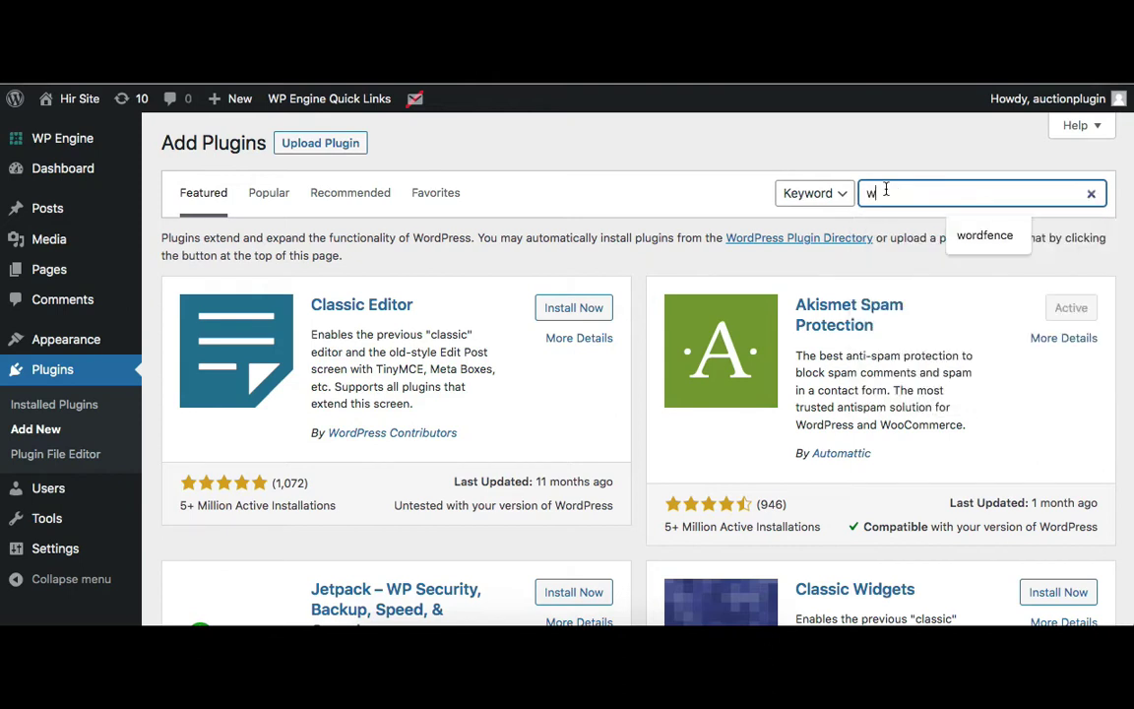
text(ooco)
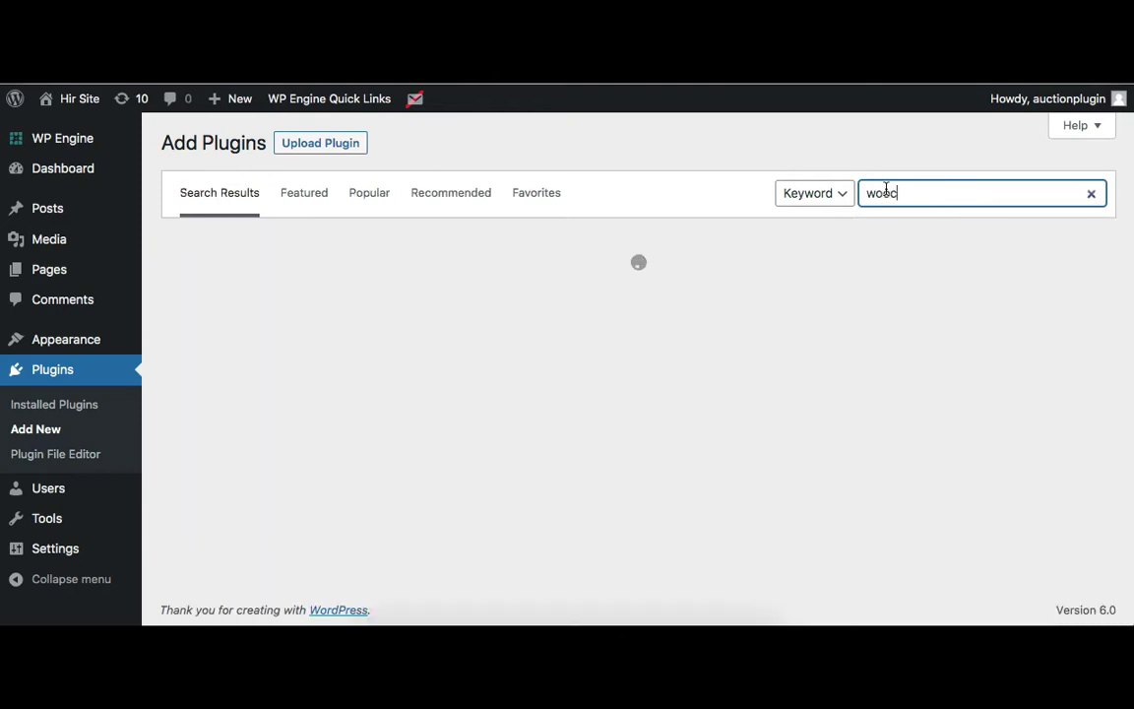
text(mmerce)
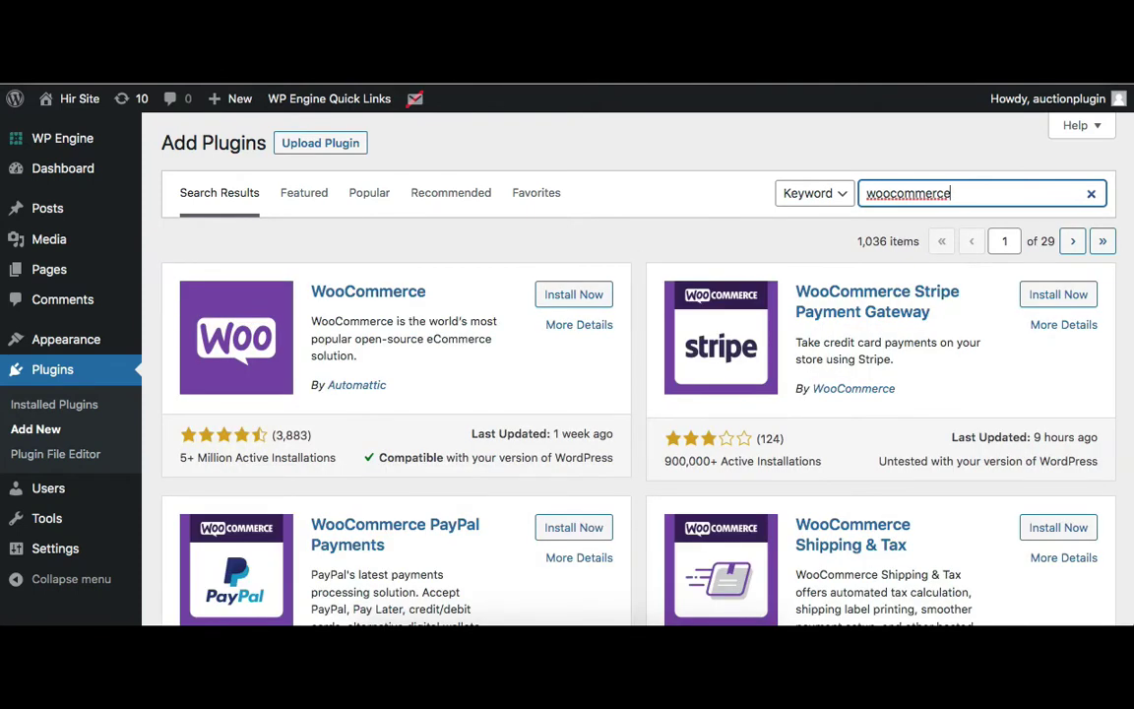
click(549, 292)
click(562, 304)
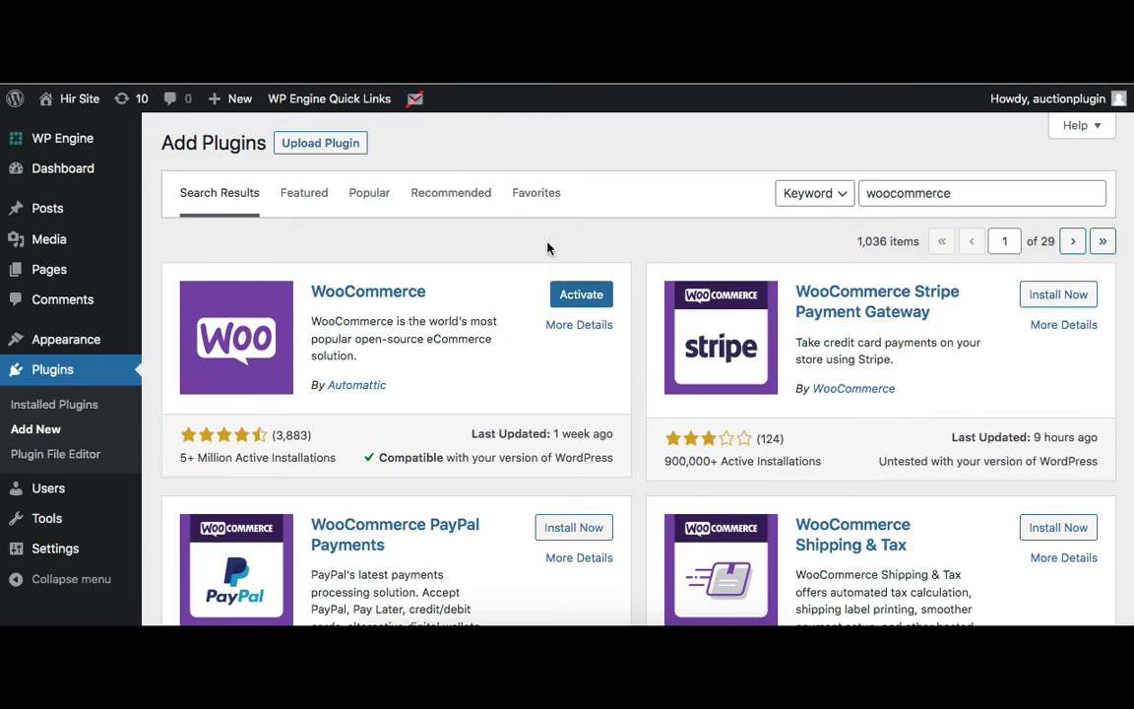
click(585, 294)
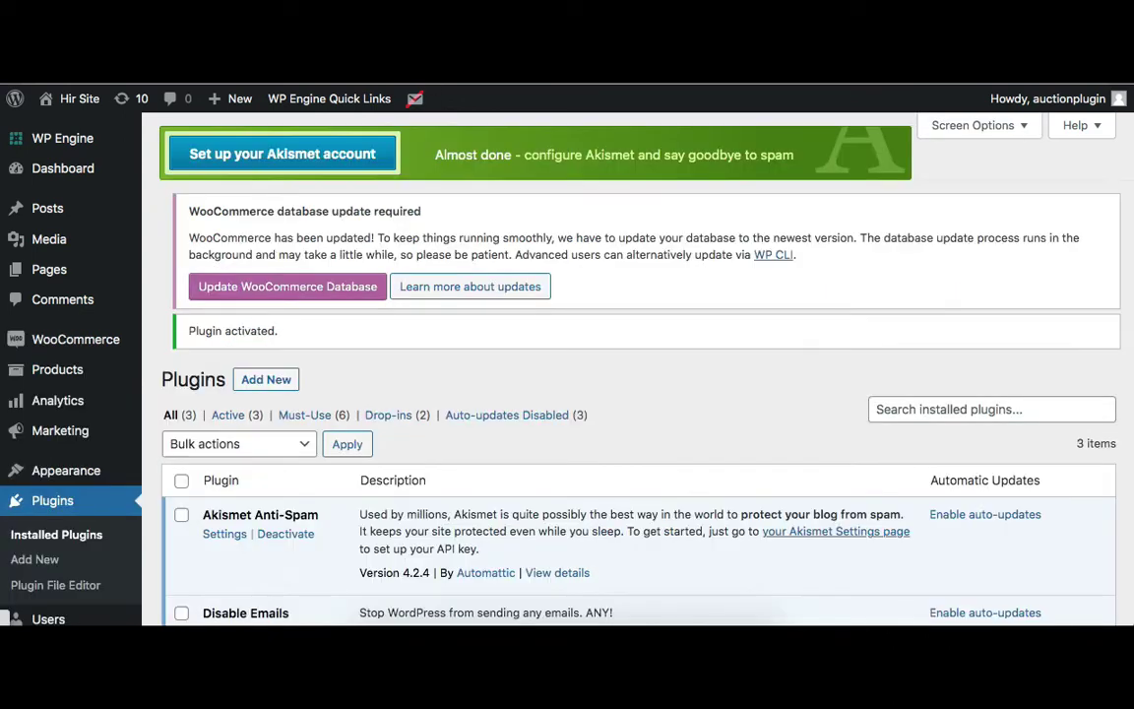
scroll(529, 321, down, 5)
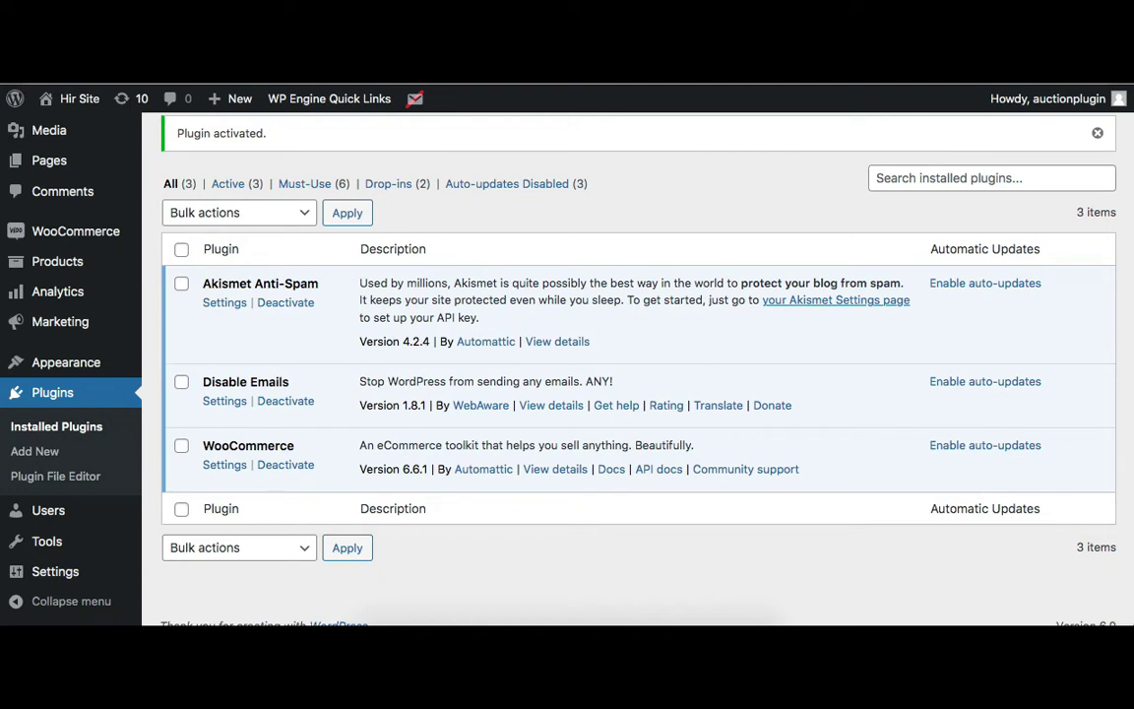
scroll(630, 374, down, 1)
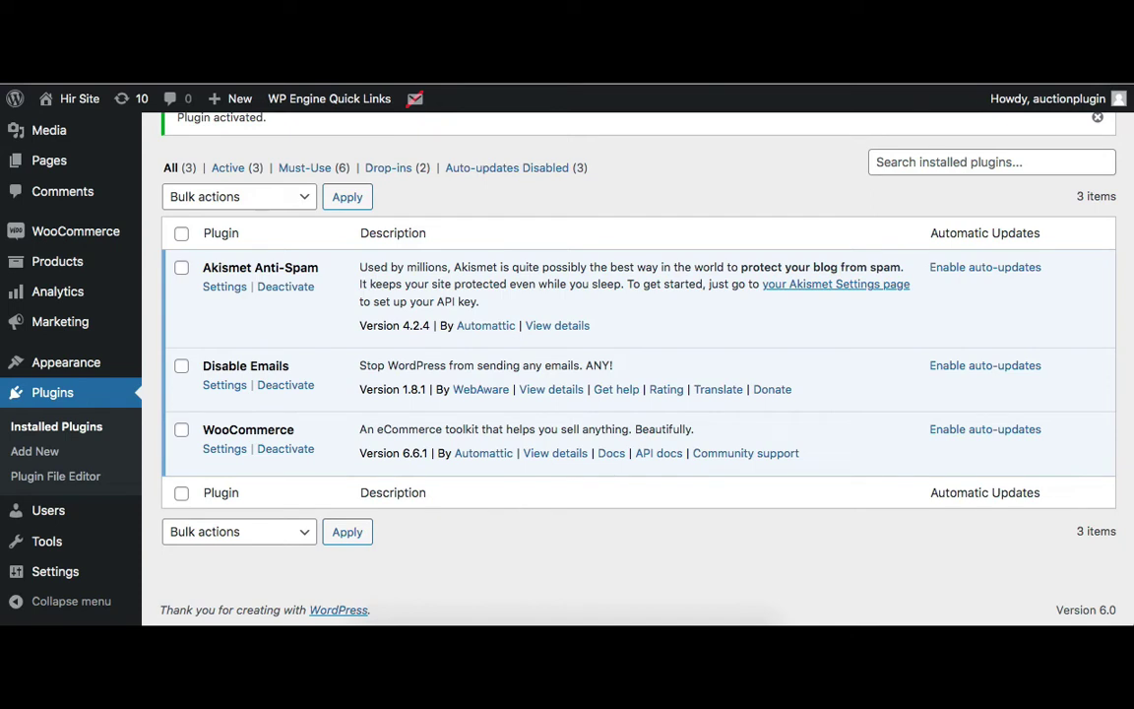
- Open the WooCommerce General settings page with the store address fields
click(94, 240)
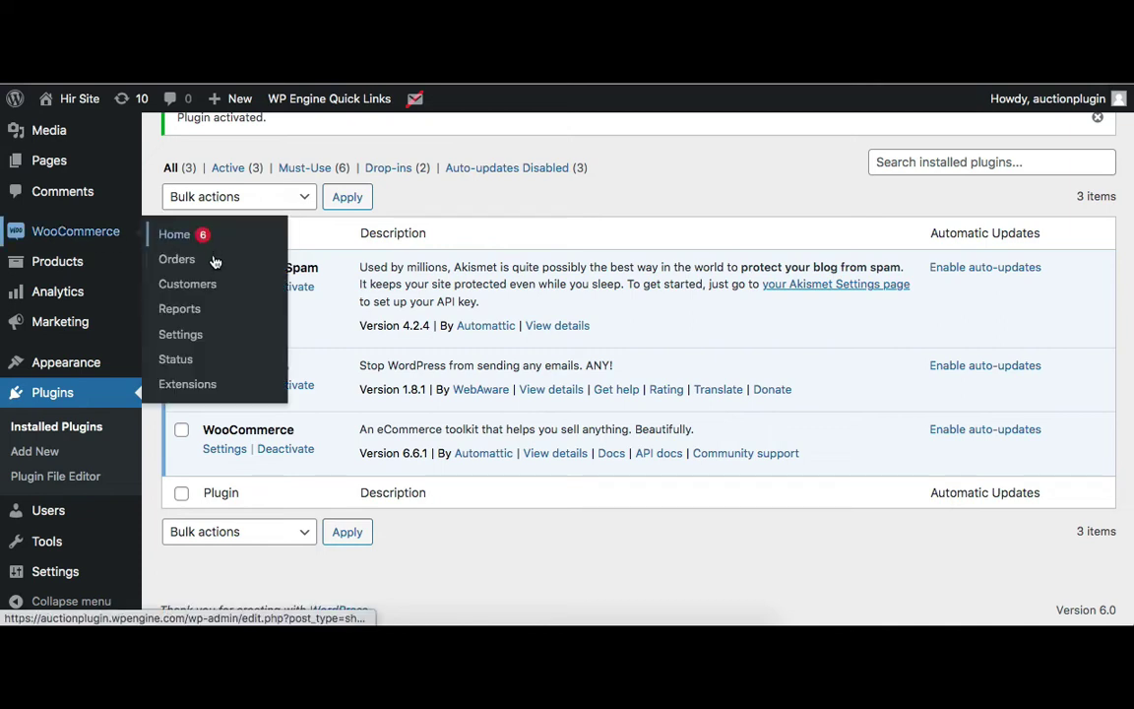
click(194, 338)
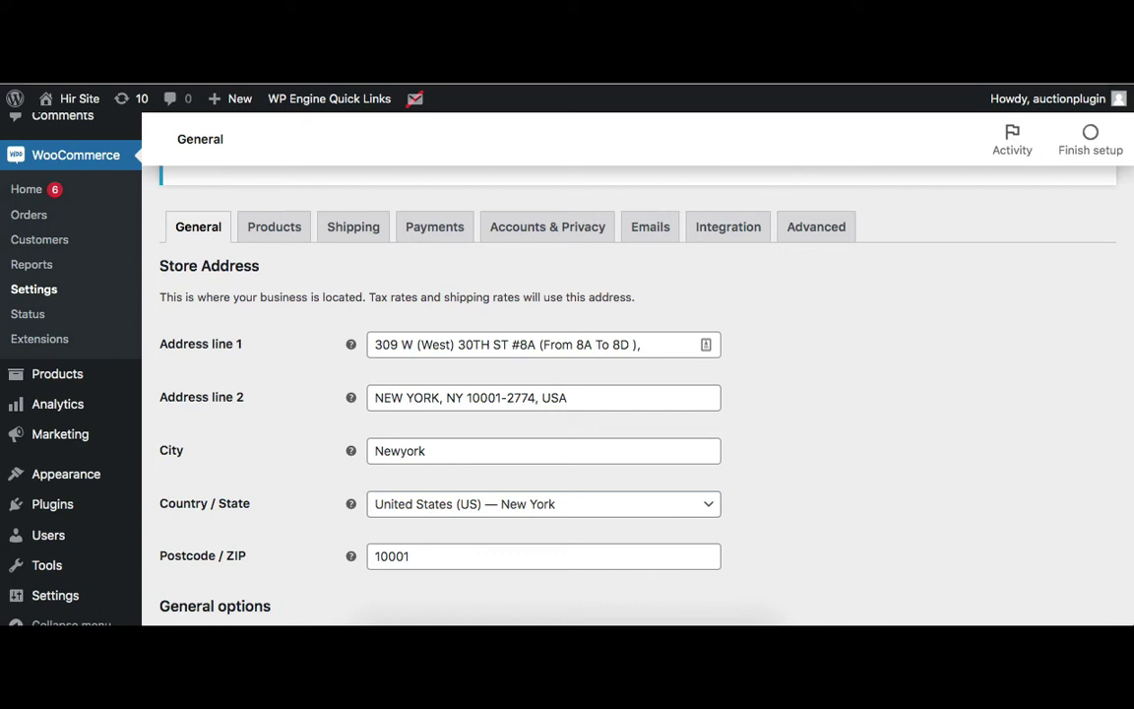
- Review the WooCommerce Products settings, keeping Shop as the shop page
click(271, 230)
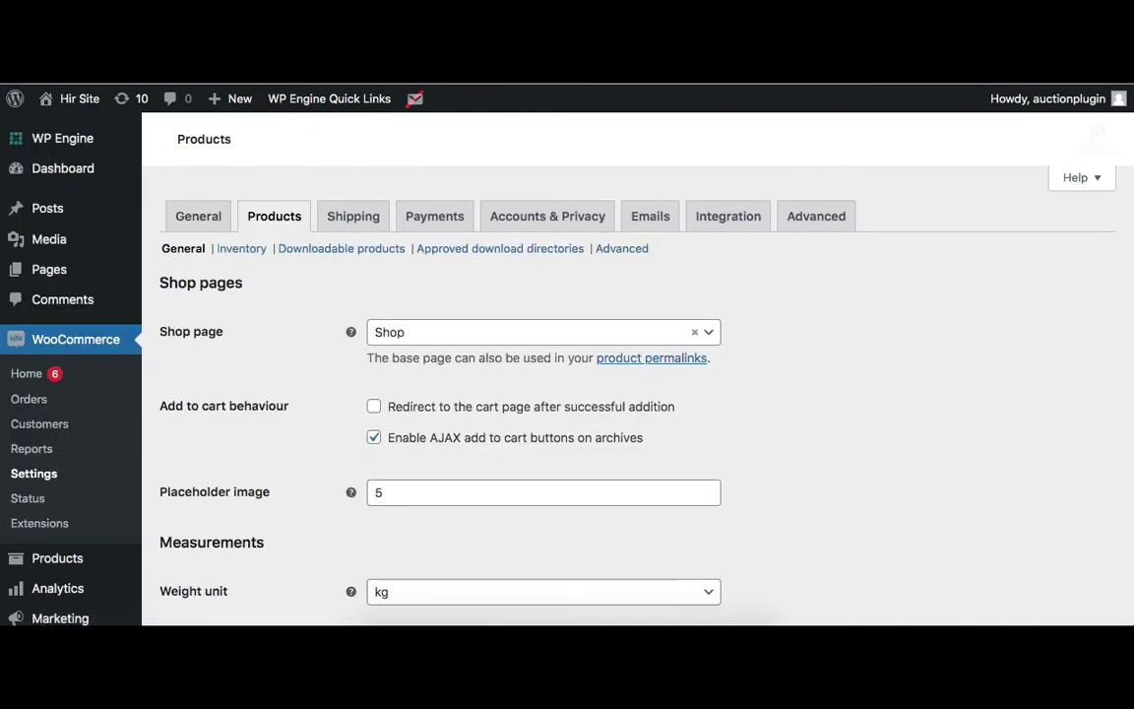
scroll(636, 315, down, 3)
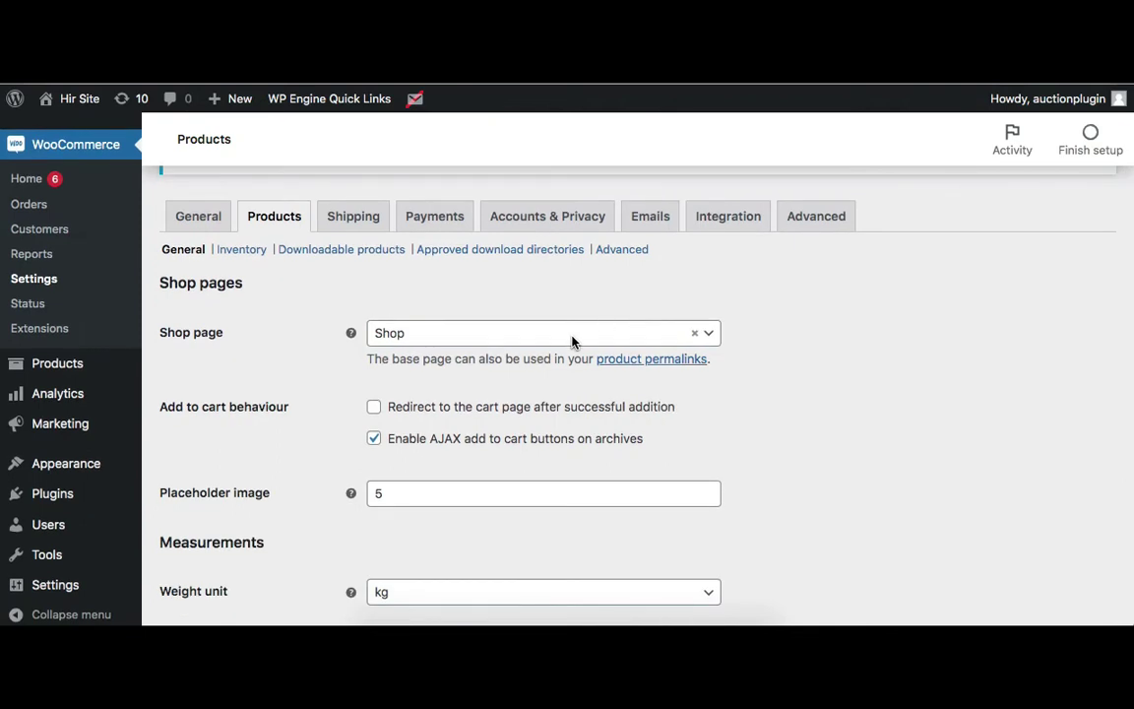
click(573, 334)
click(574, 335)
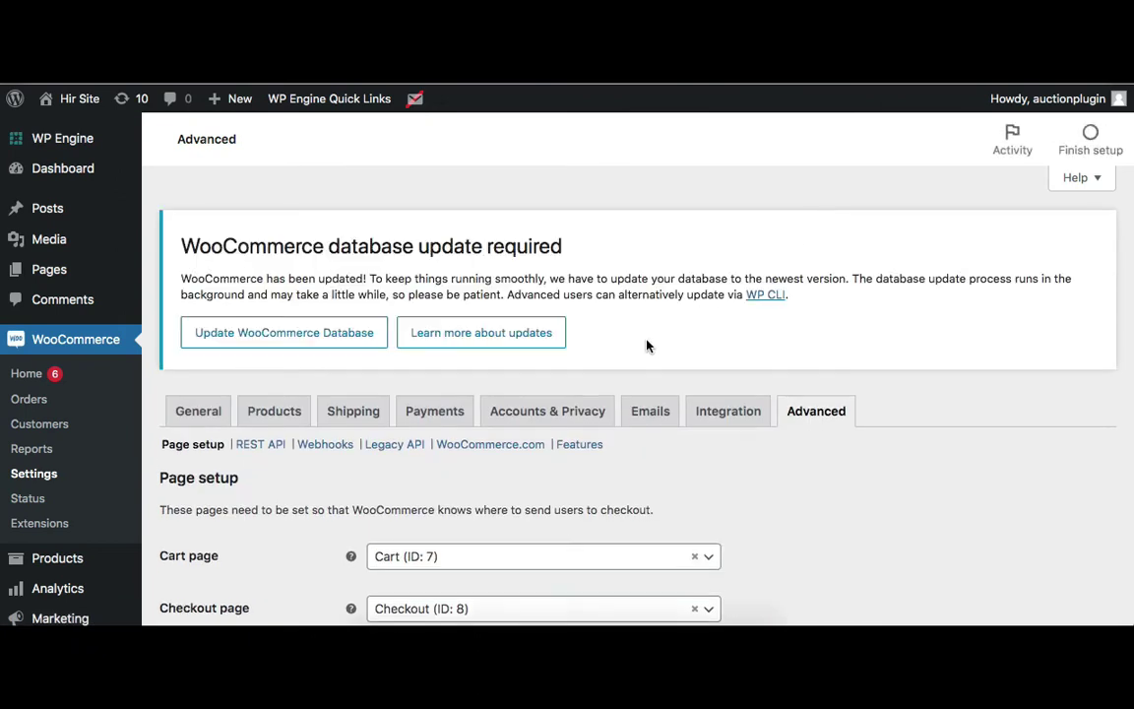
scroll(646, 345, down, 2)
scroll(646, 345, down, 2)
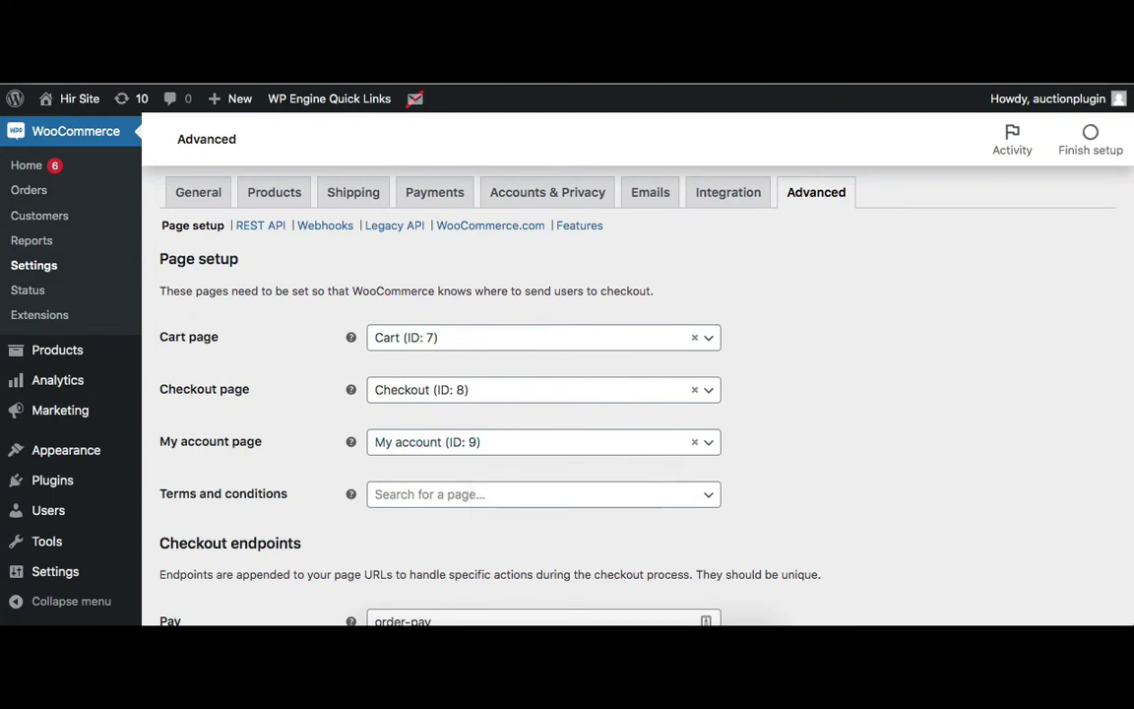
scroll(472, 446, up, 2)
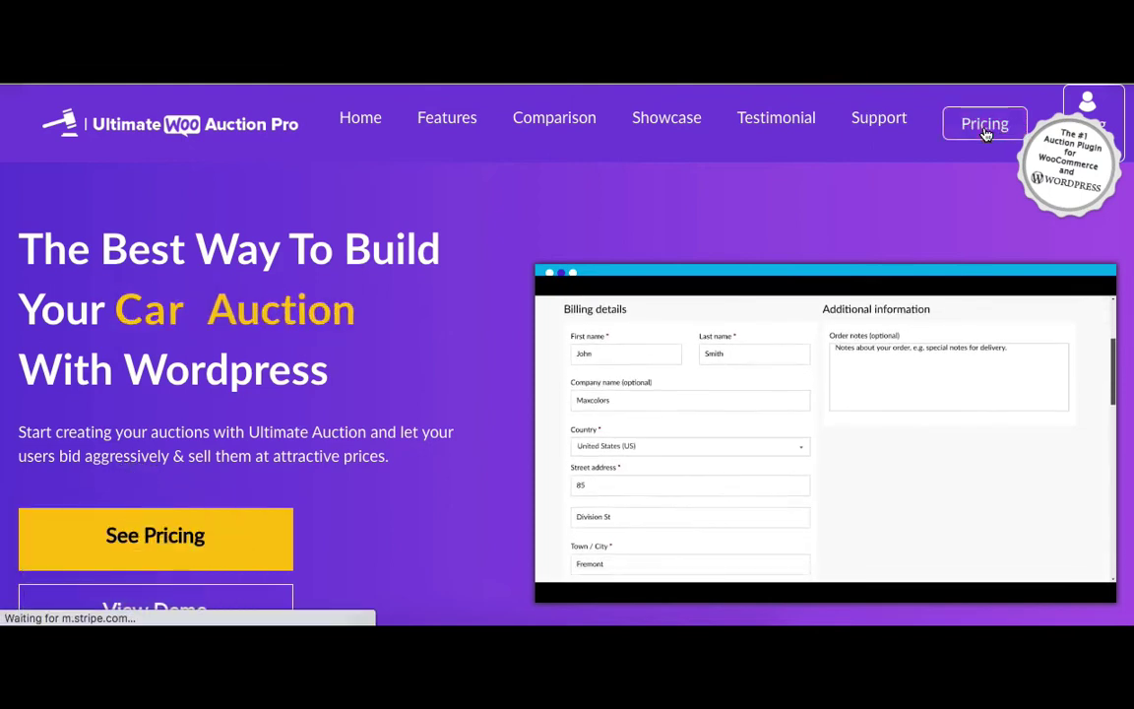
- Show the Starter $79, Business $119 and Unlimited $199 annual plans with their features
click(985, 126)
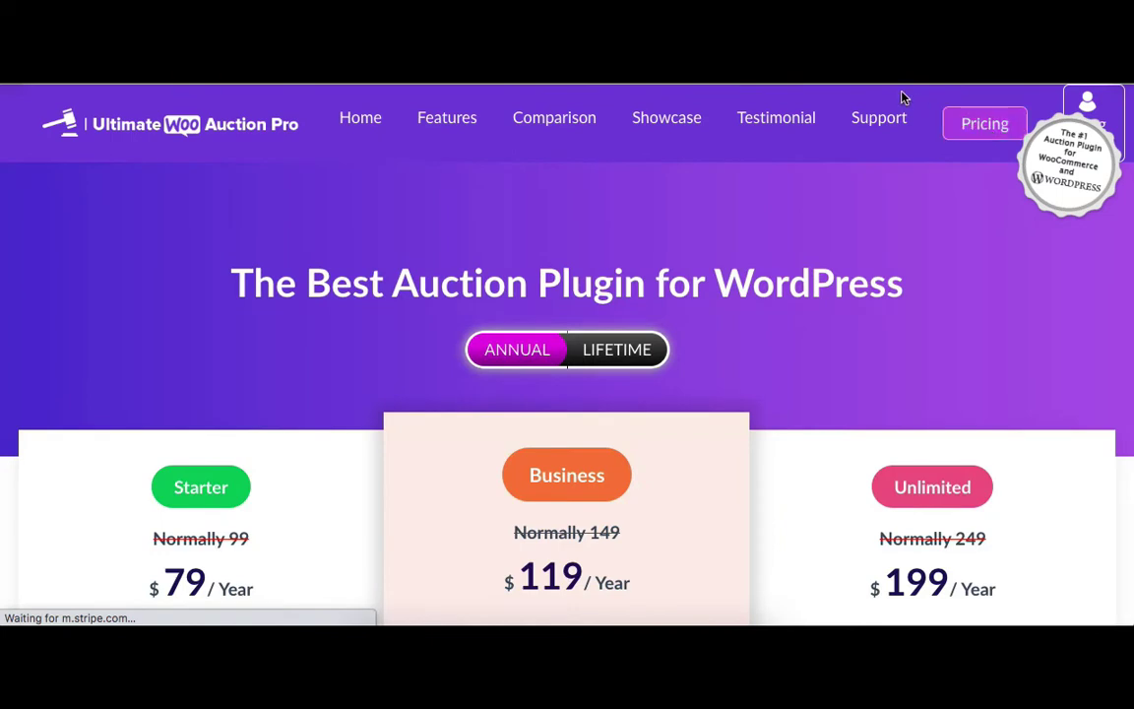
scroll(567, 394, down, 2)
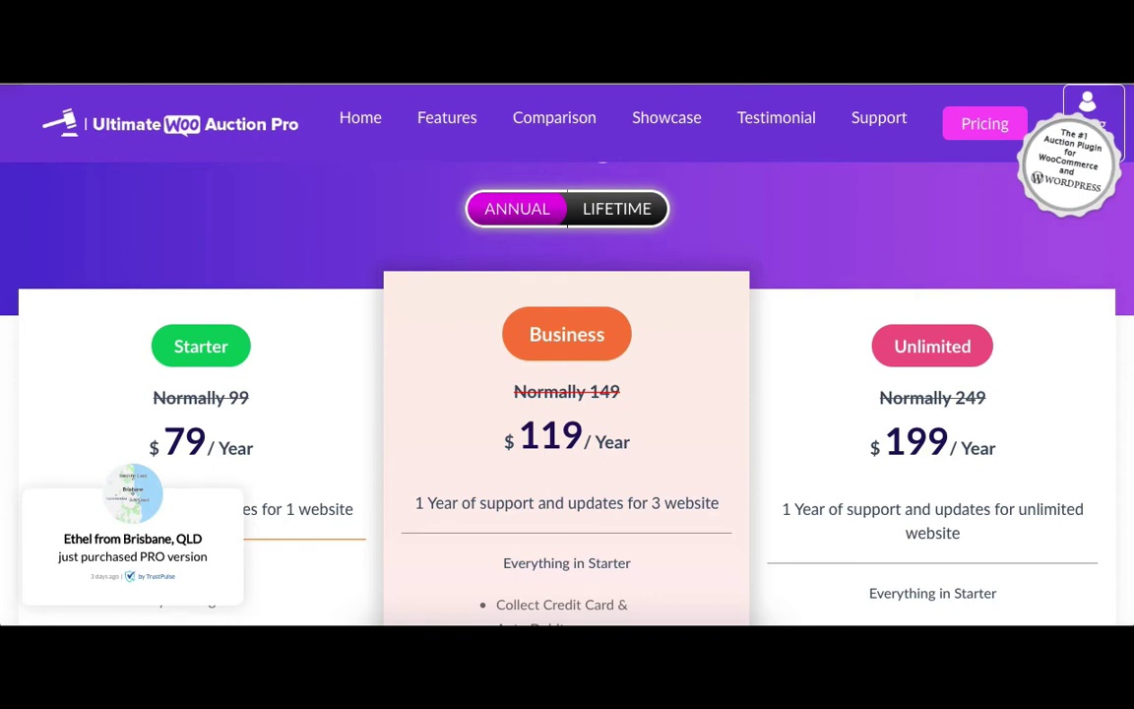
scroll(567, 393, down, 3)
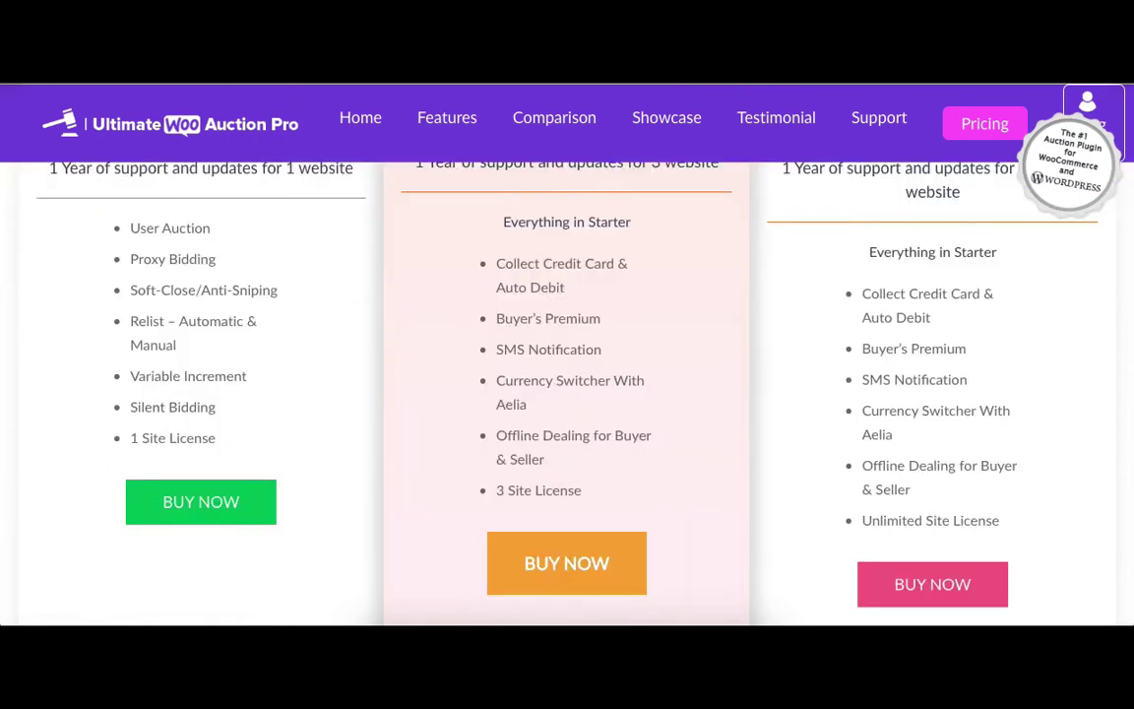
- Choose the Business annual plan and review its checkout form down to the $119.00 total
click(563, 574)
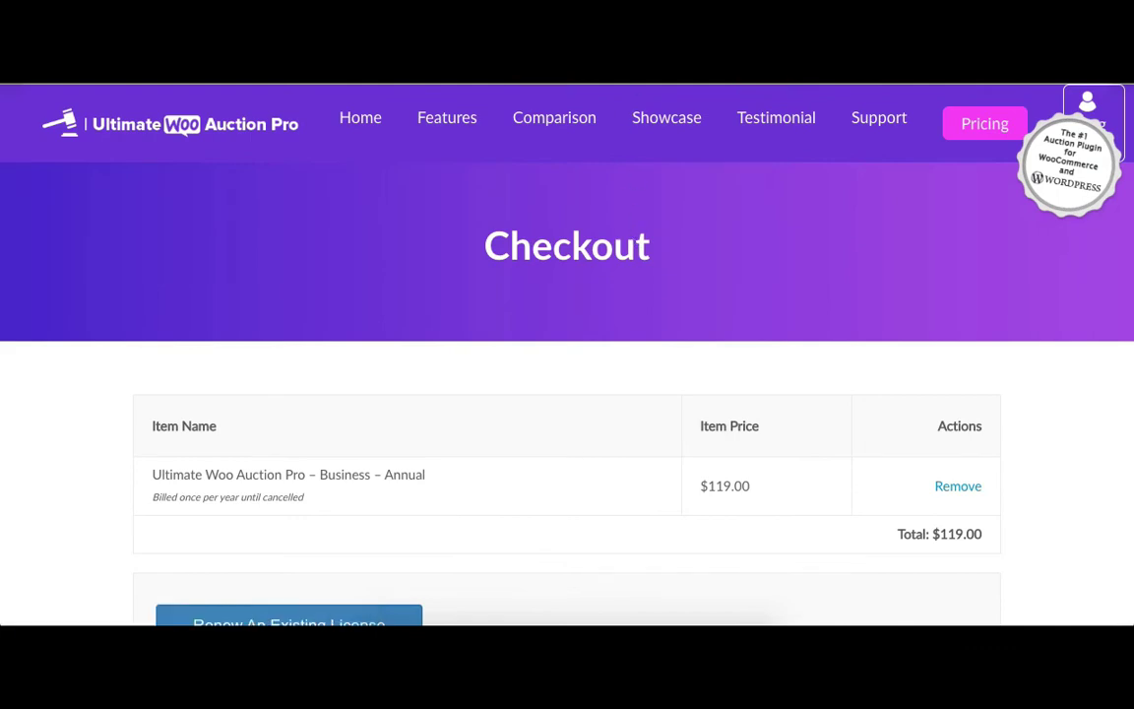
scroll(567, 393, down, 2)
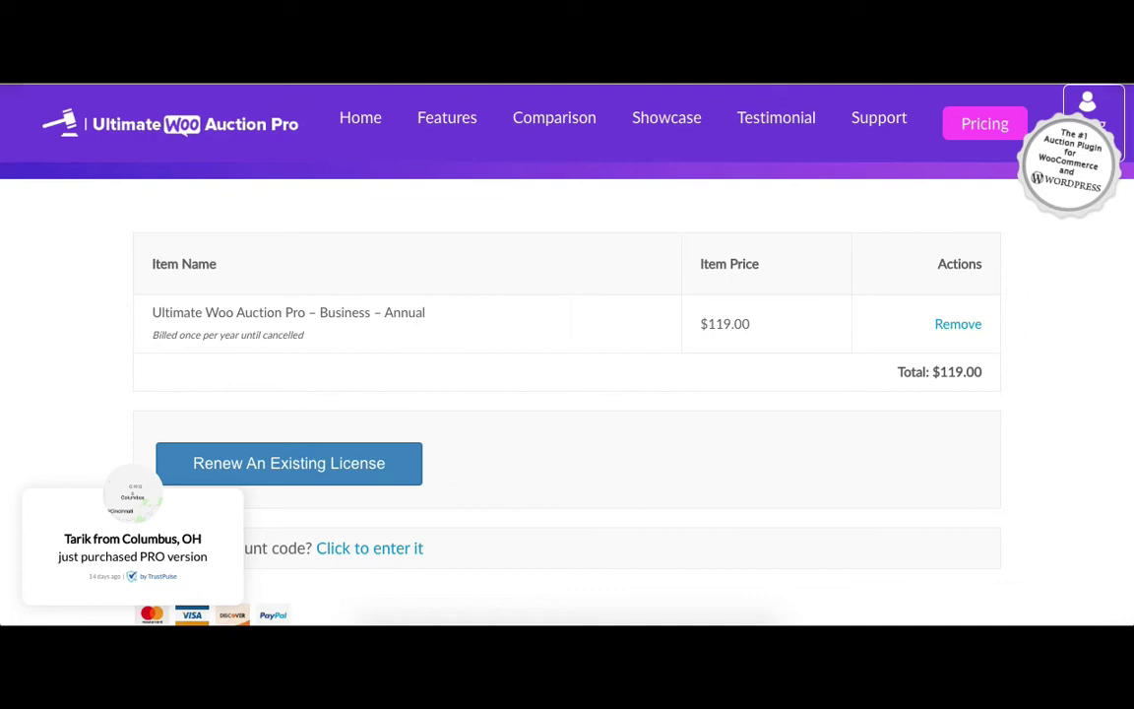
scroll(567, 394, down, 4)
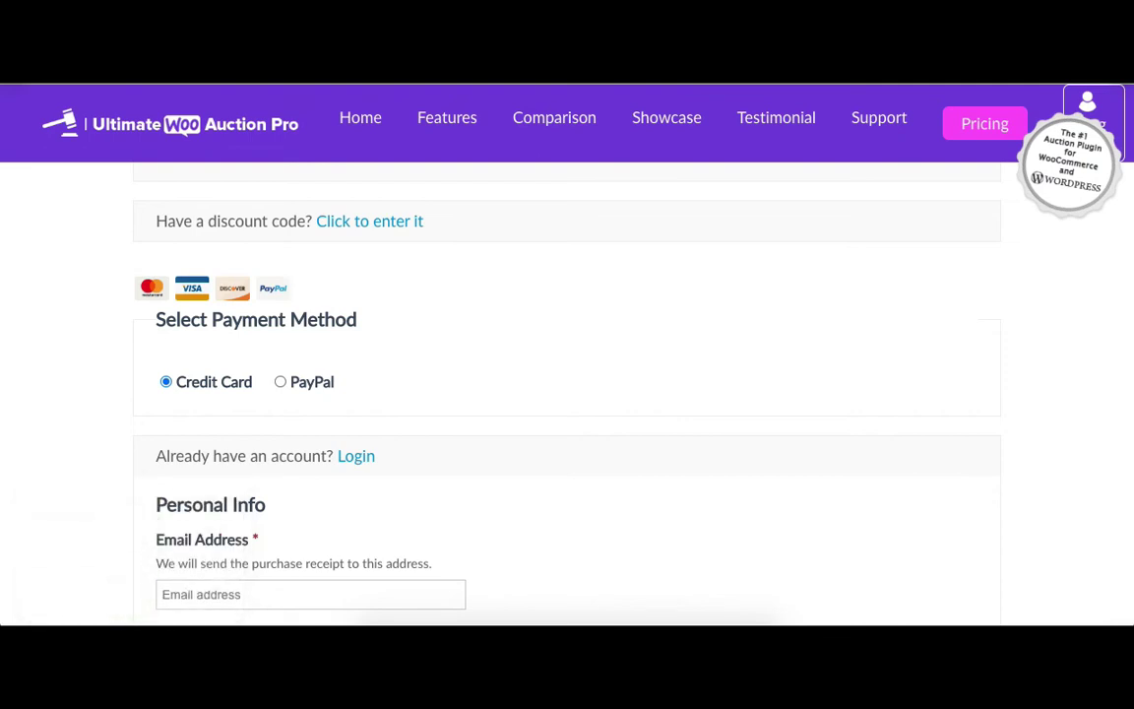
scroll(567, 394, down, 1)
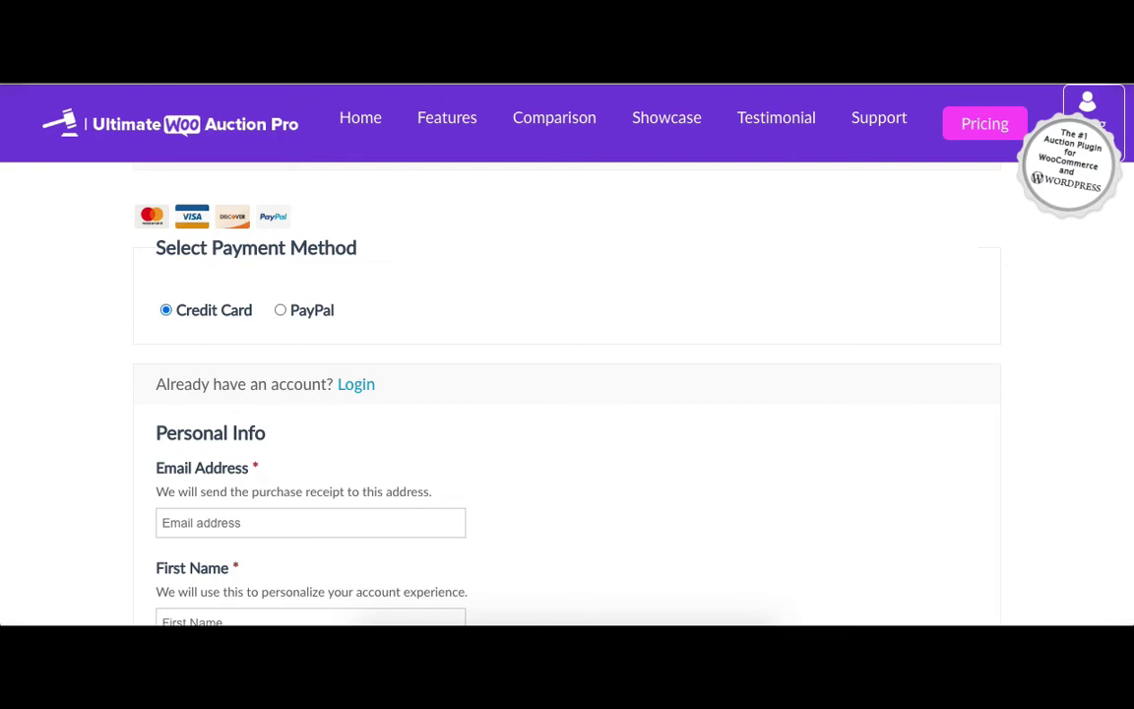
scroll(616, 225, down, 5)
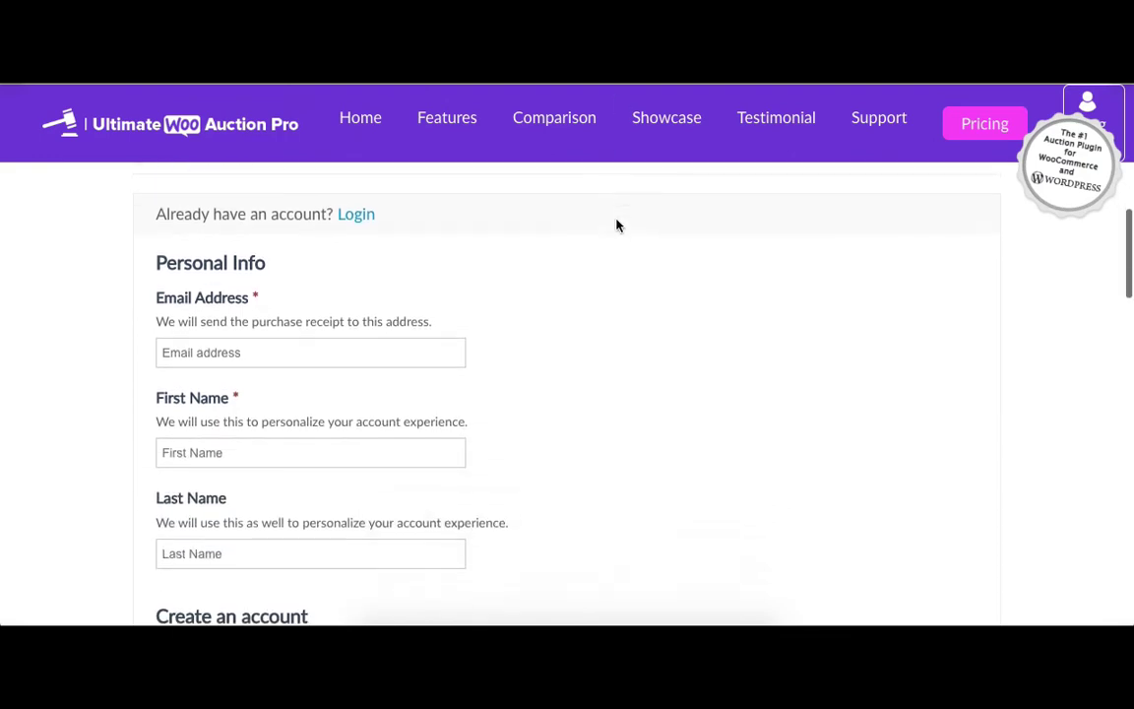
scroll(617, 226, down, 4)
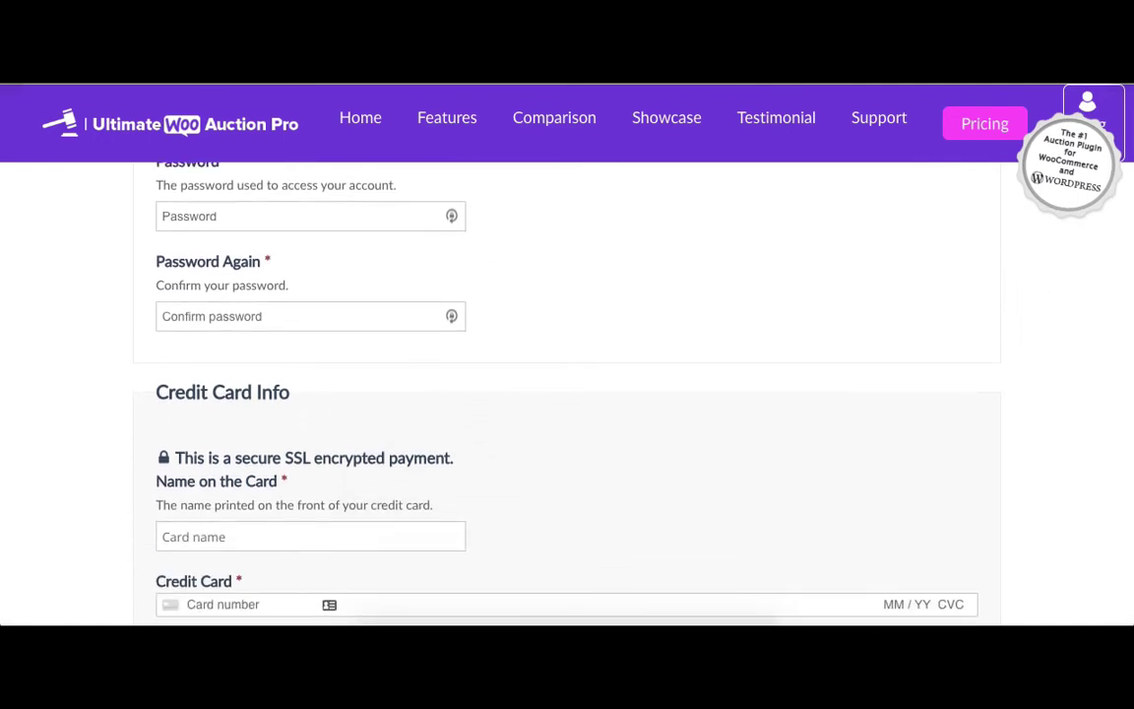
scroll(508, 359, down, 3)
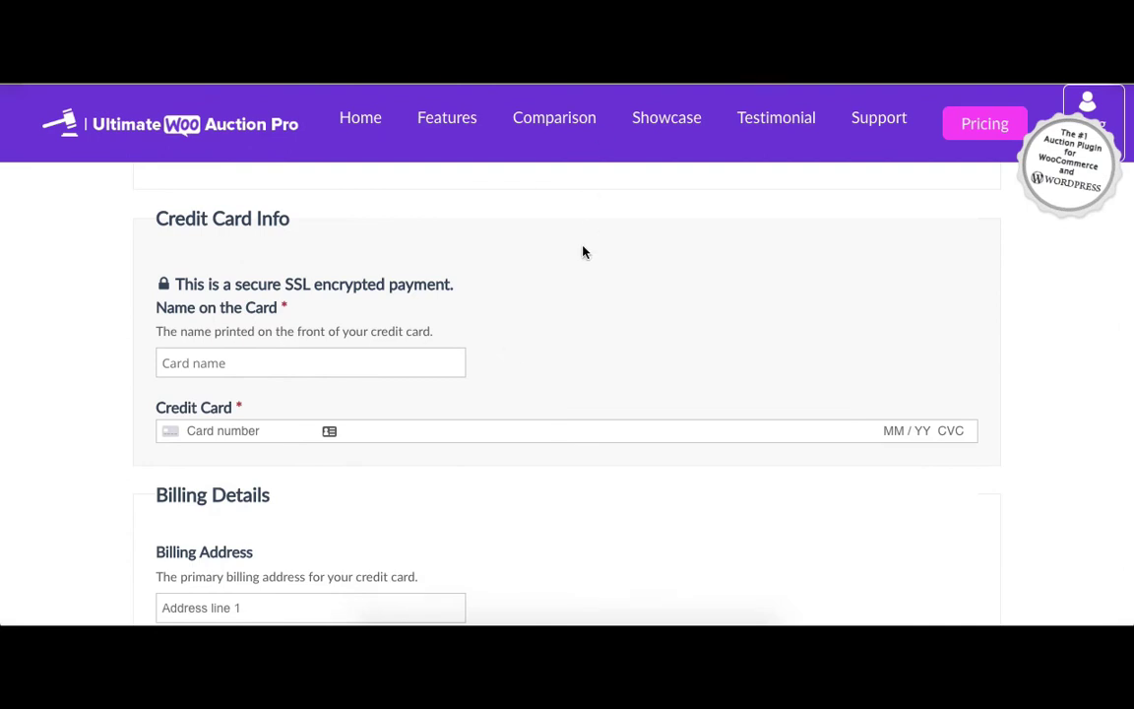
scroll(583, 258, down, 2)
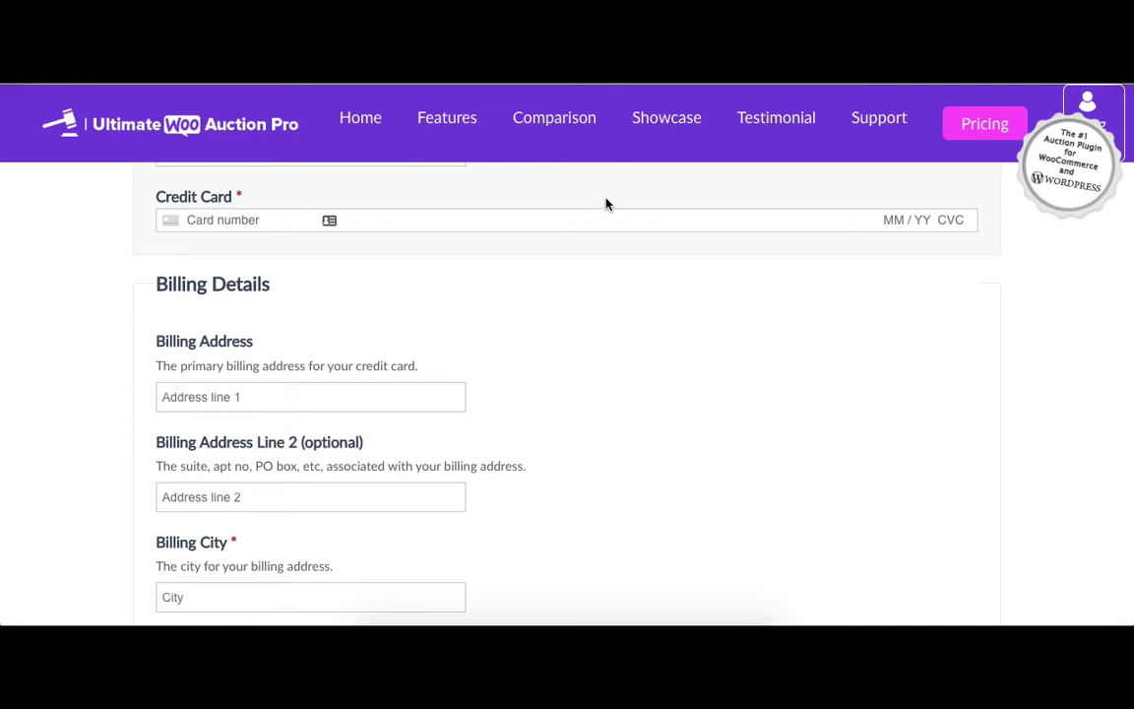
scroll(603, 299, down, 6)
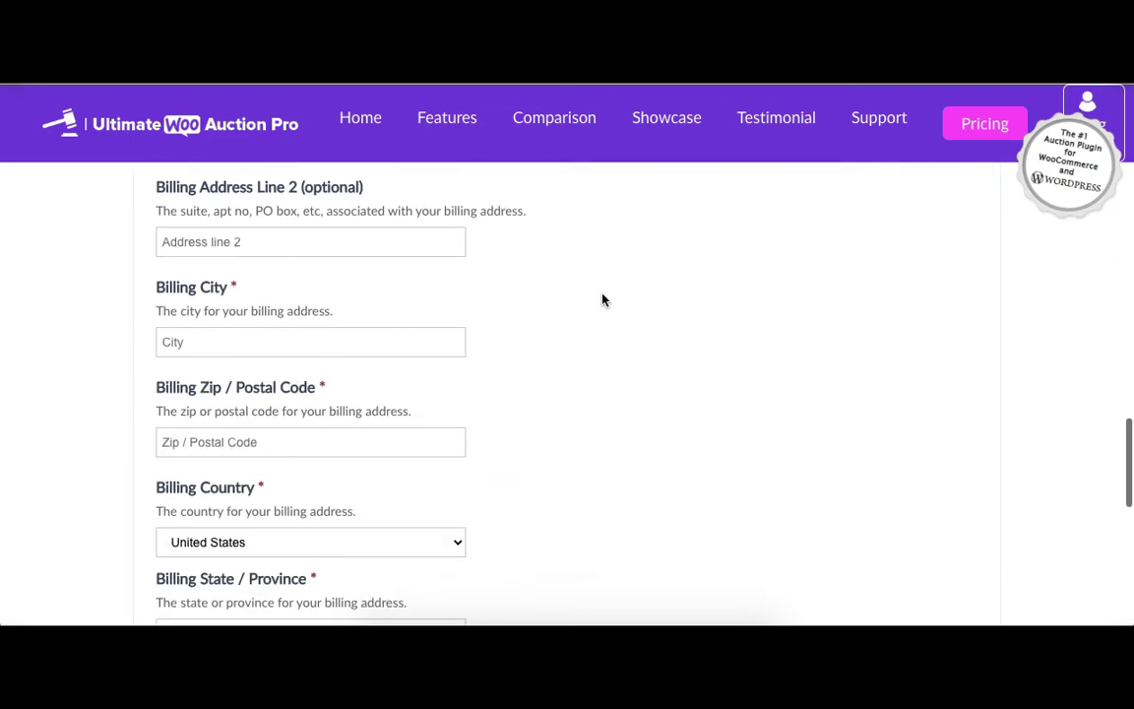
scroll(603, 299, down, 1)
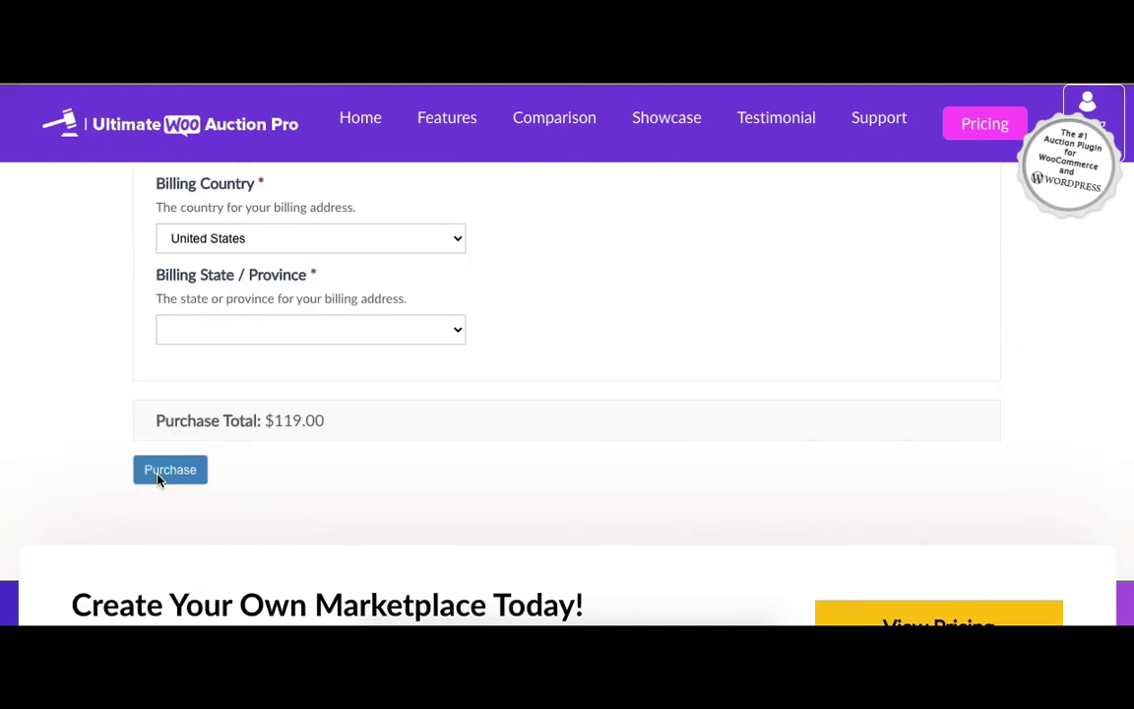
- Place the order and download the ultimate-woocommerce-auction-pro-business zip from the confirmation page
click(160, 472)
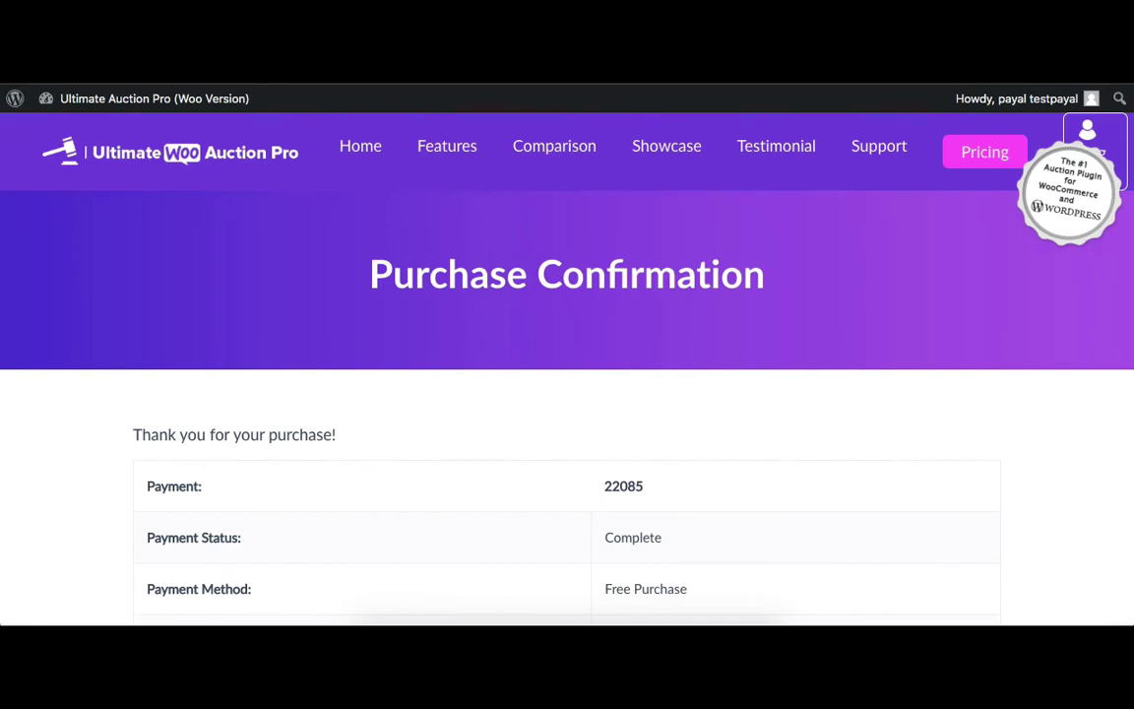
scroll(638, 225, down, 3)
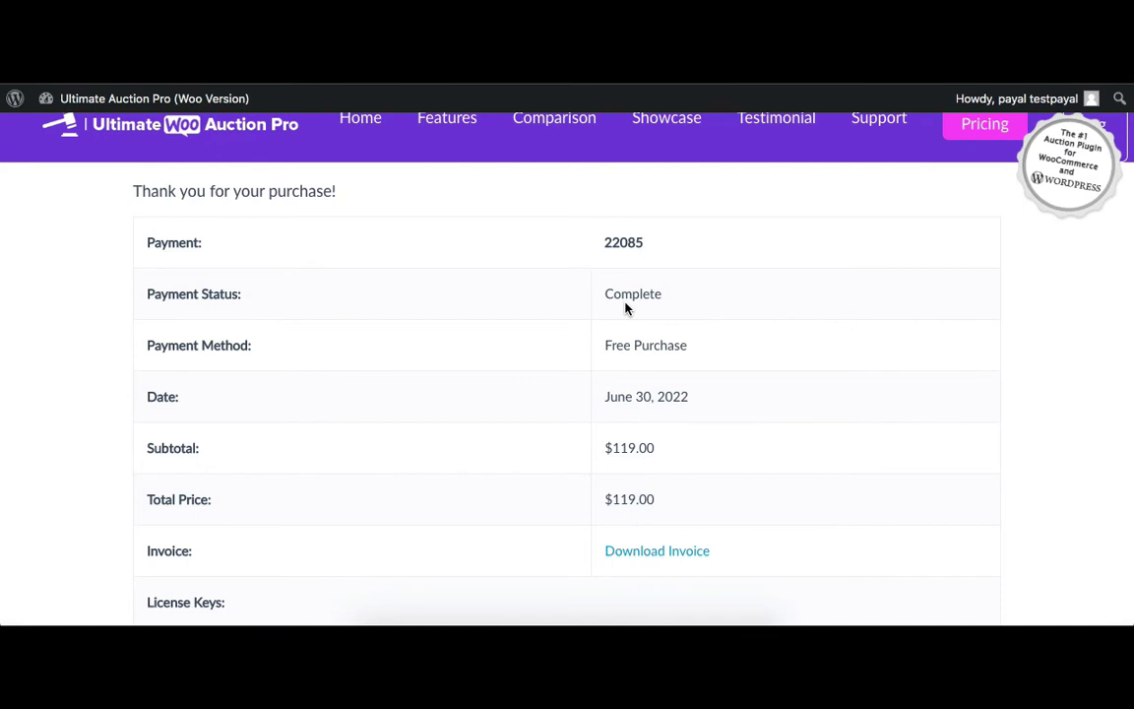
scroll(628, 309, down, 2)
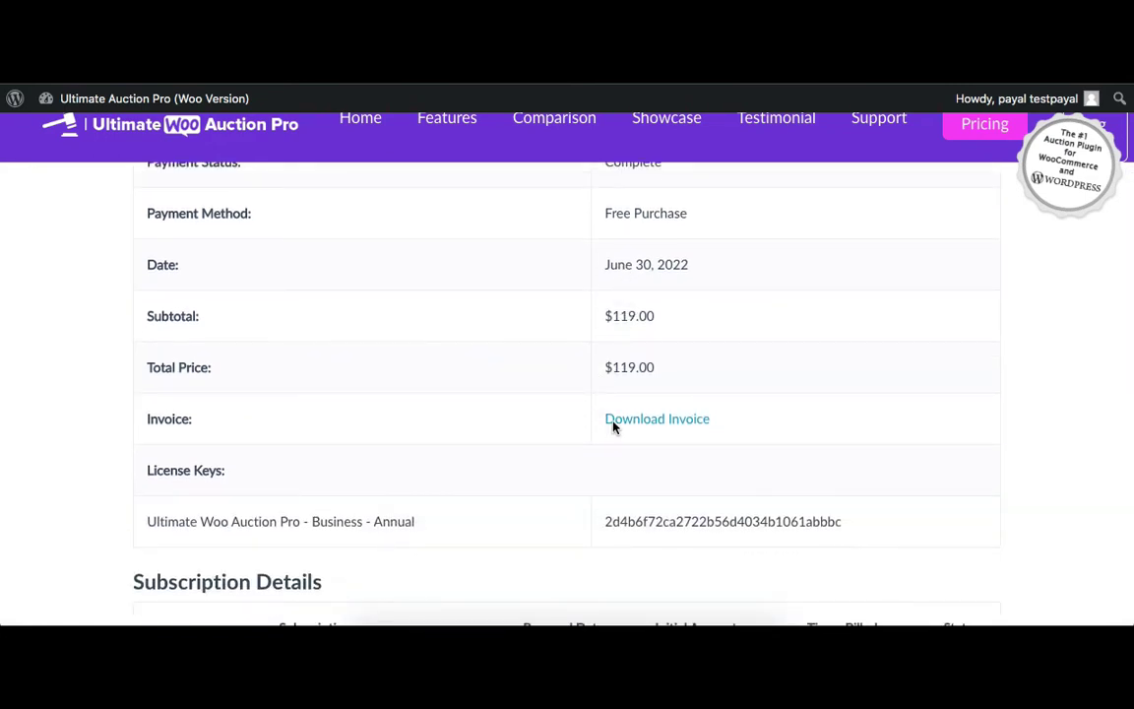
scroll(592, 473, down, 2)
scroll(593, 473, down, 1)
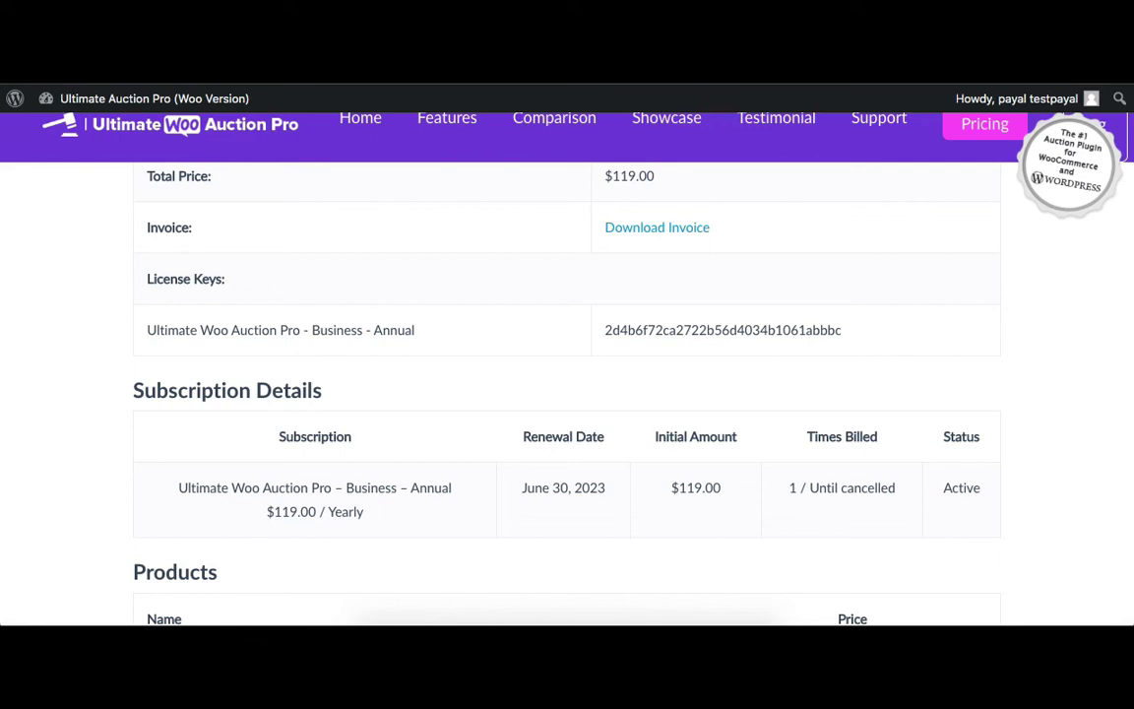
scroll(314, 399, down, 3)
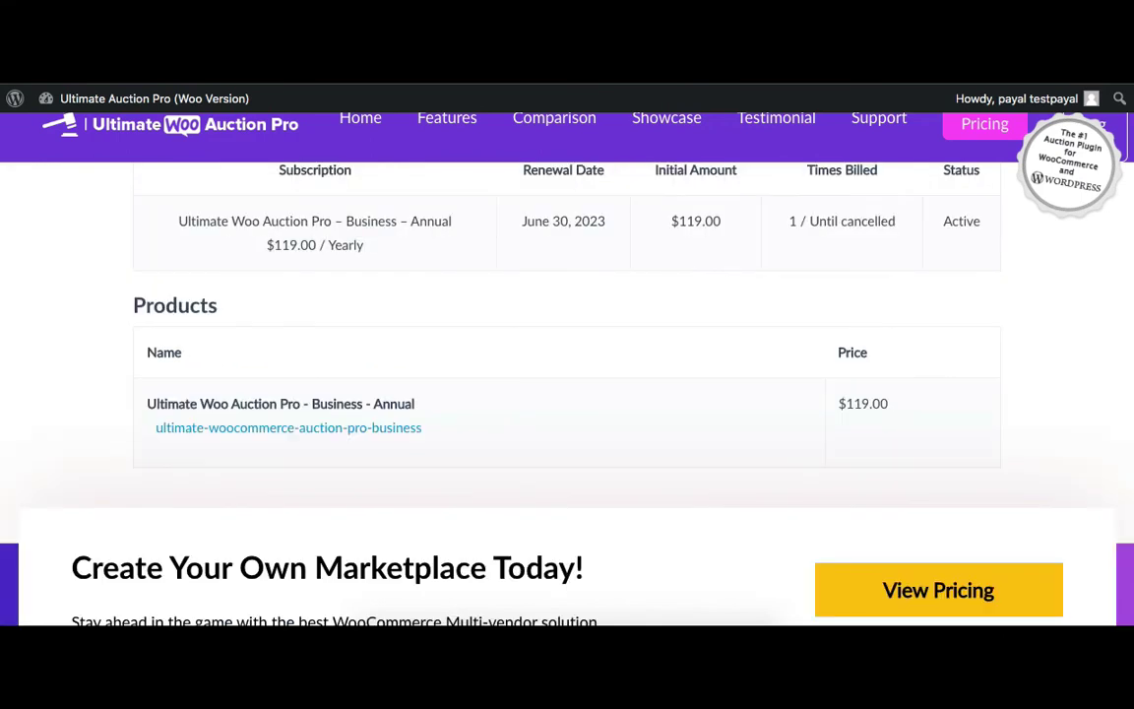
click(282, 431)
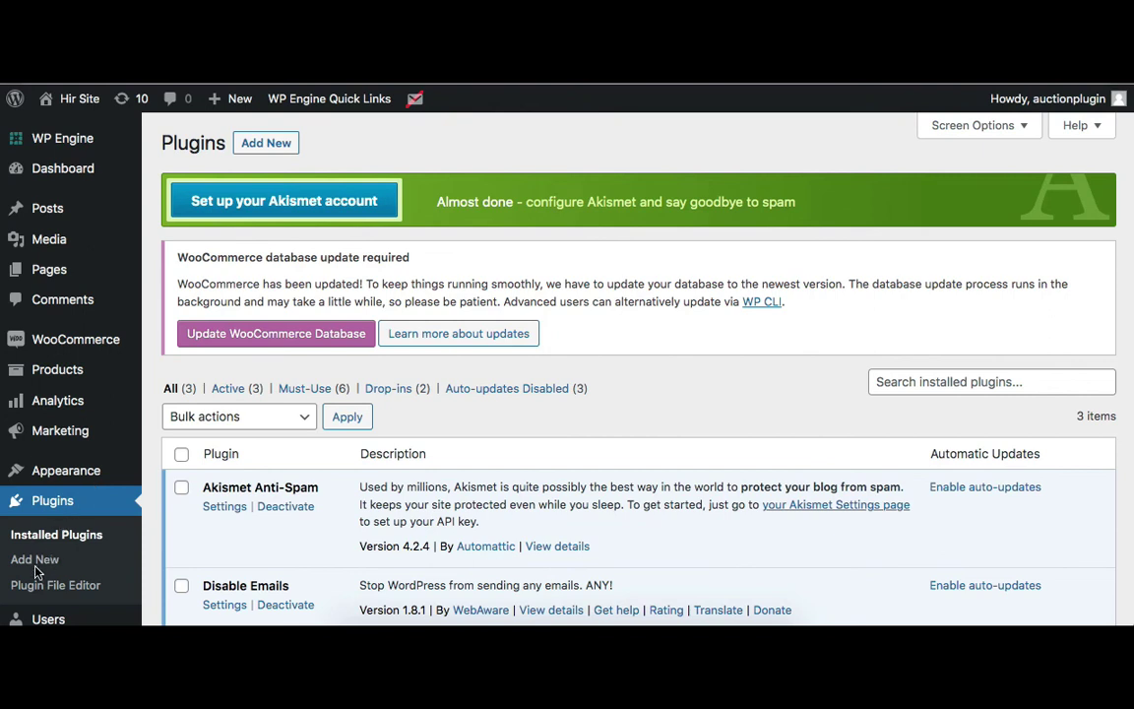
- Show the Upload Plugin form for a .zip file on the Add Plugins page
click(264, 144)
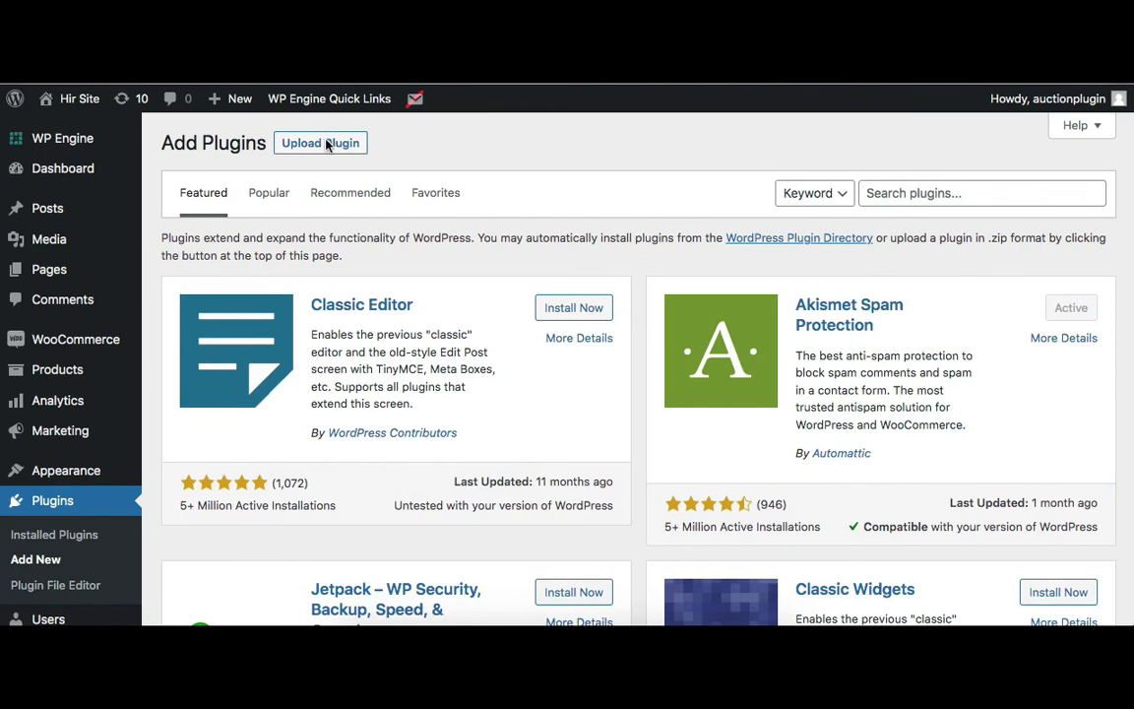
click(323, 146)
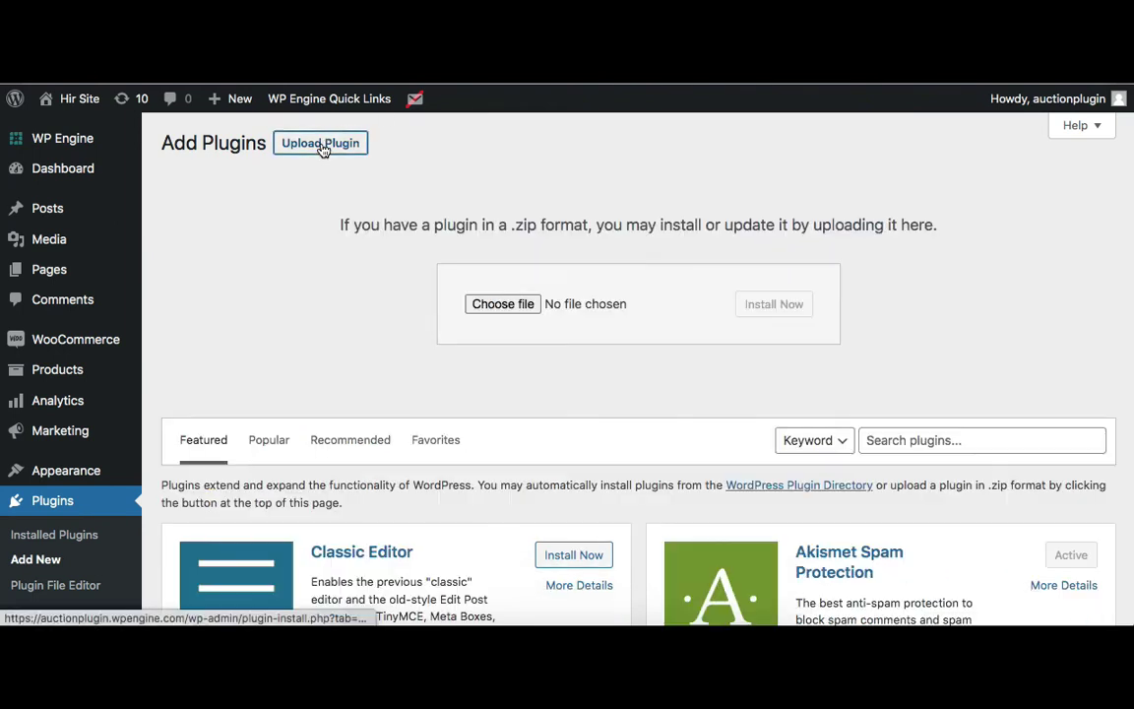
- Upload ultimate-woocommerce-auction-pro-business-2.zip from Downloads and install it
click(503, 304)
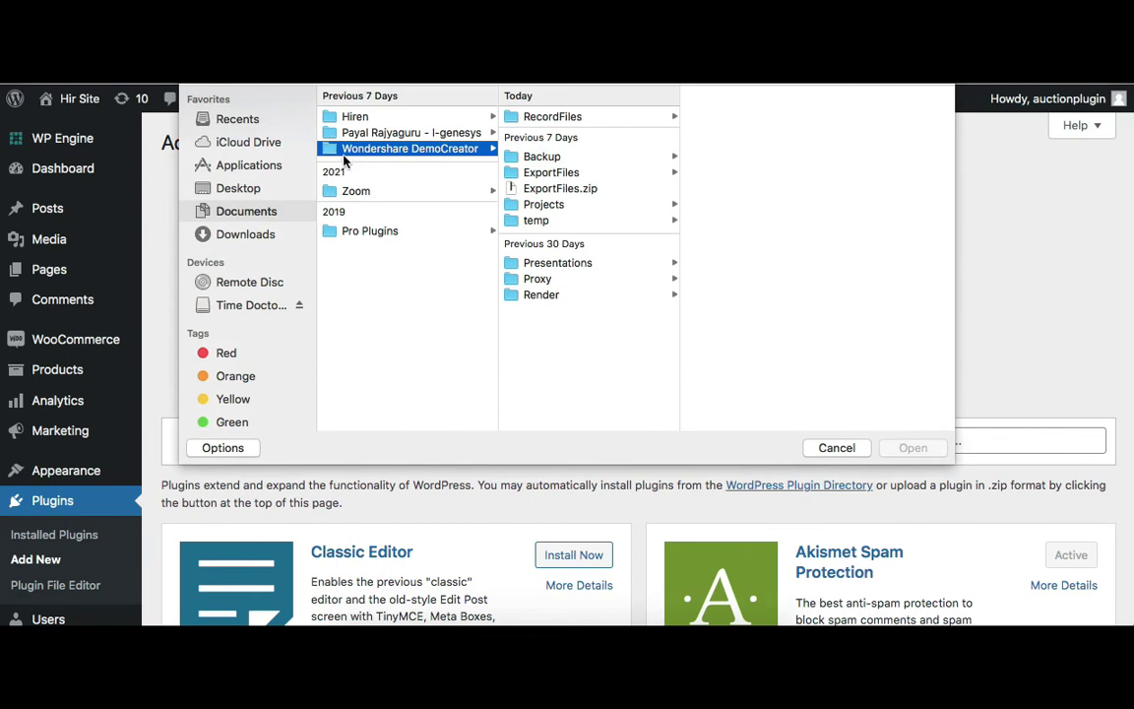
click(204, 231)
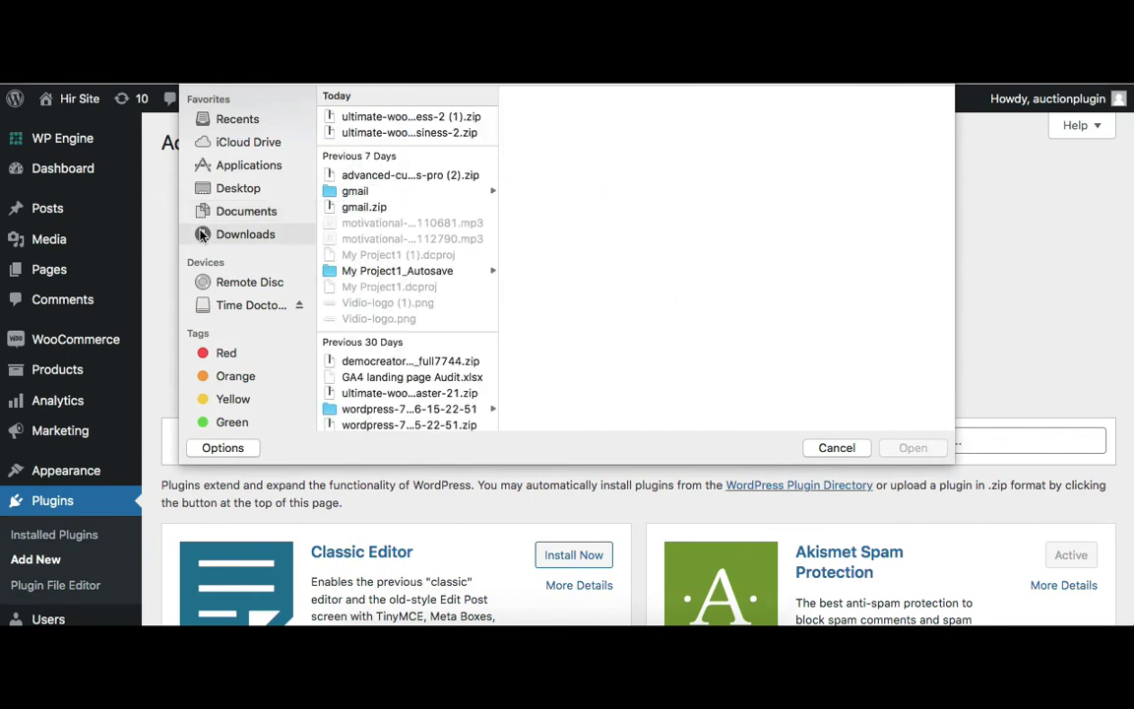
click(408, 133)
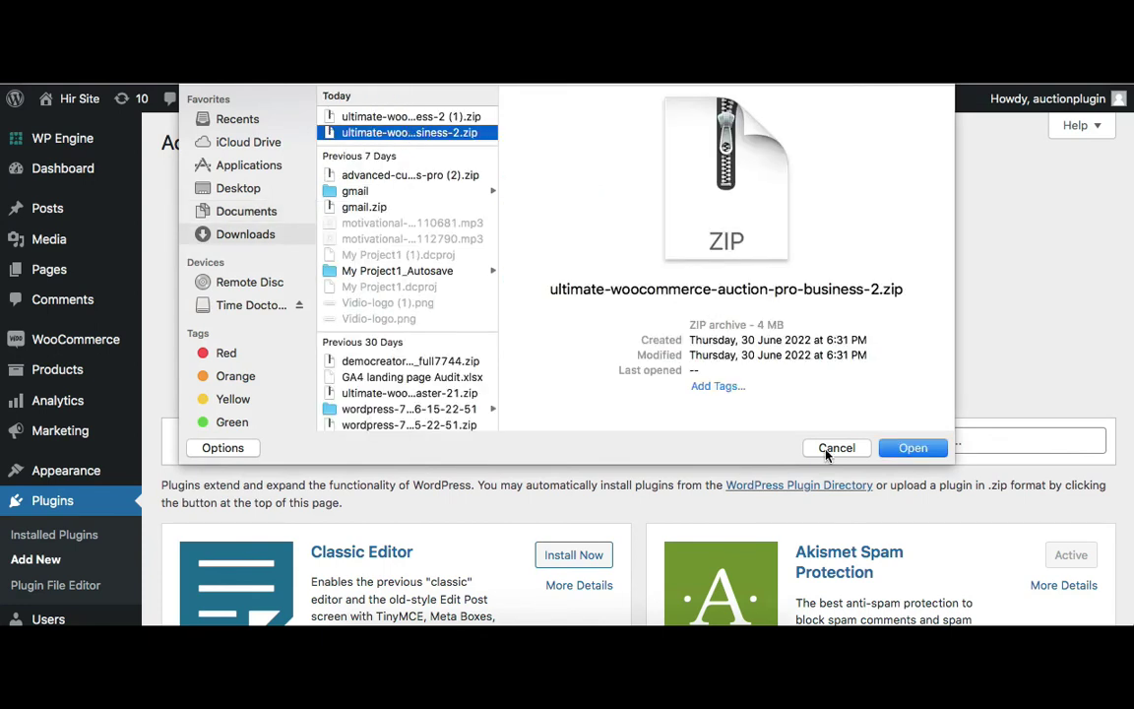
click(913, 448)
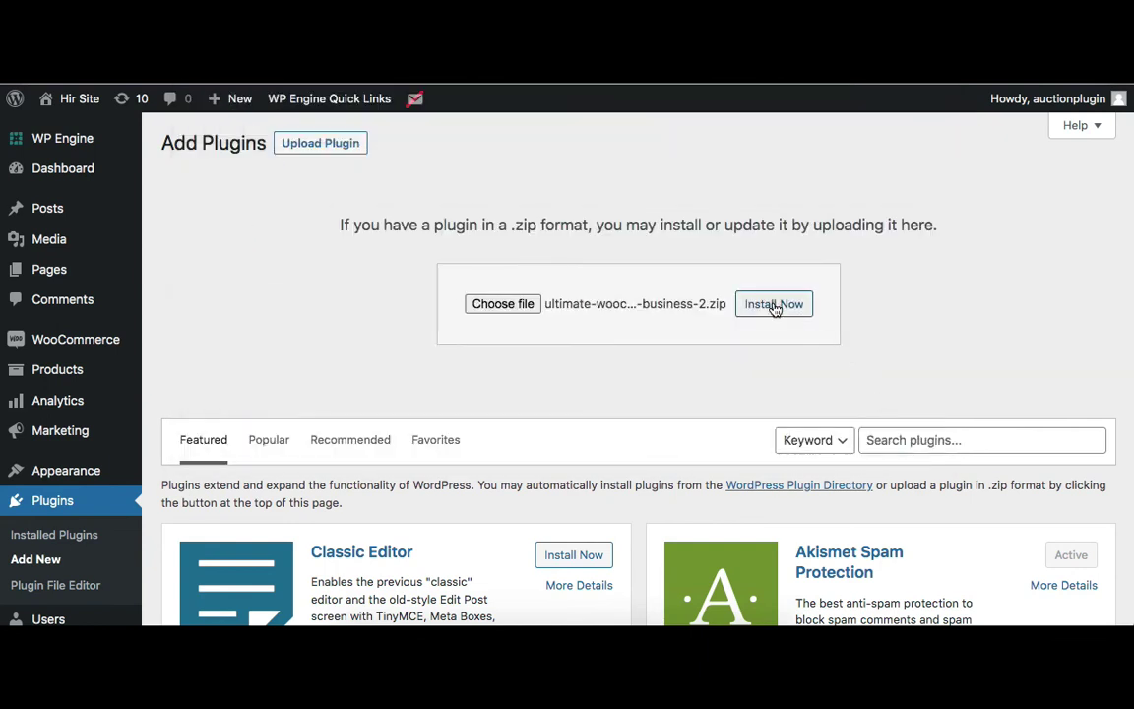
click(775, 308)
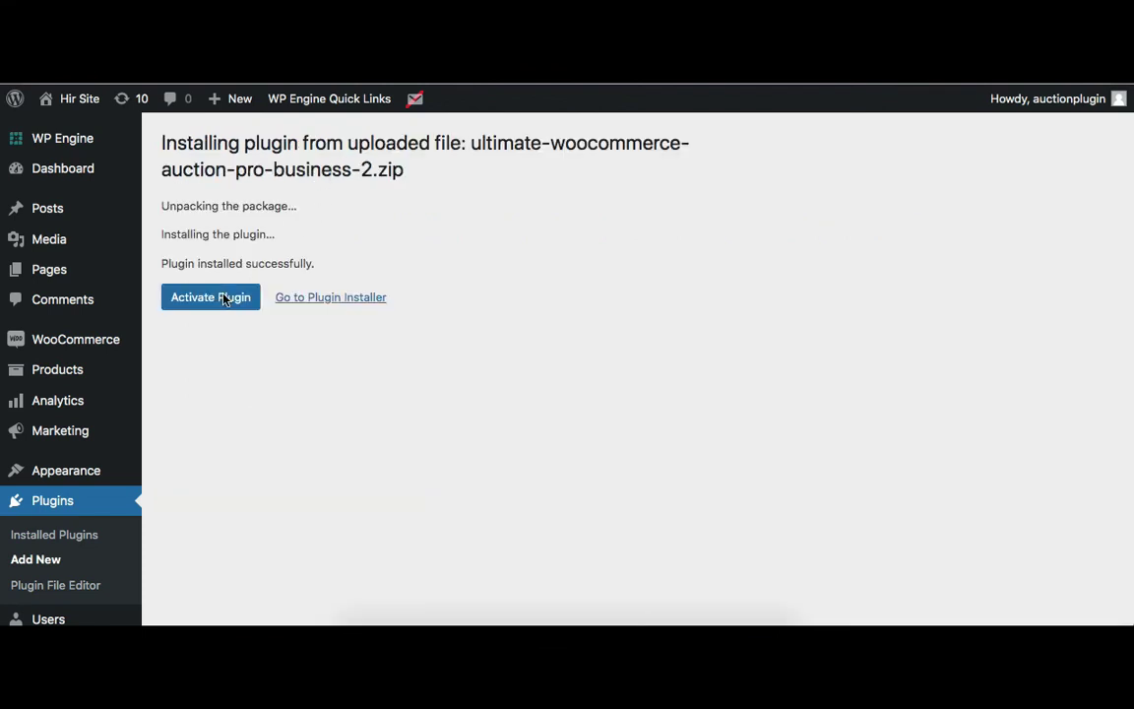
- Activate the auction plugin and go to its Auctions License & Addon page
click(223, 301)
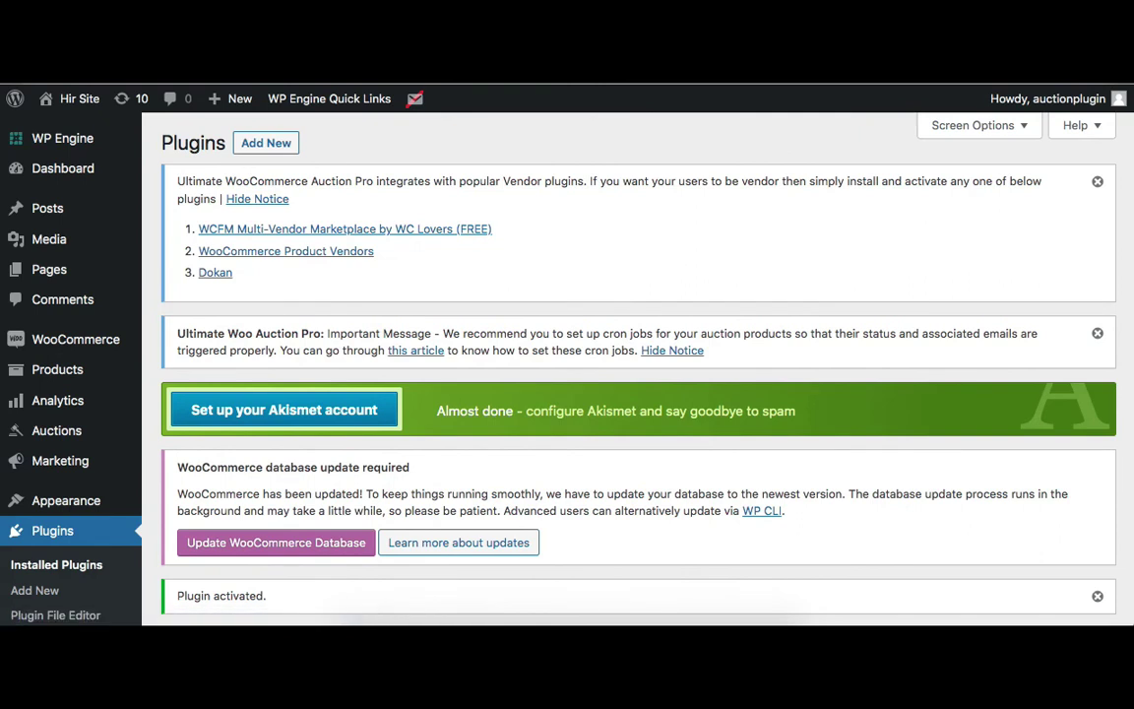
click(55, 436)
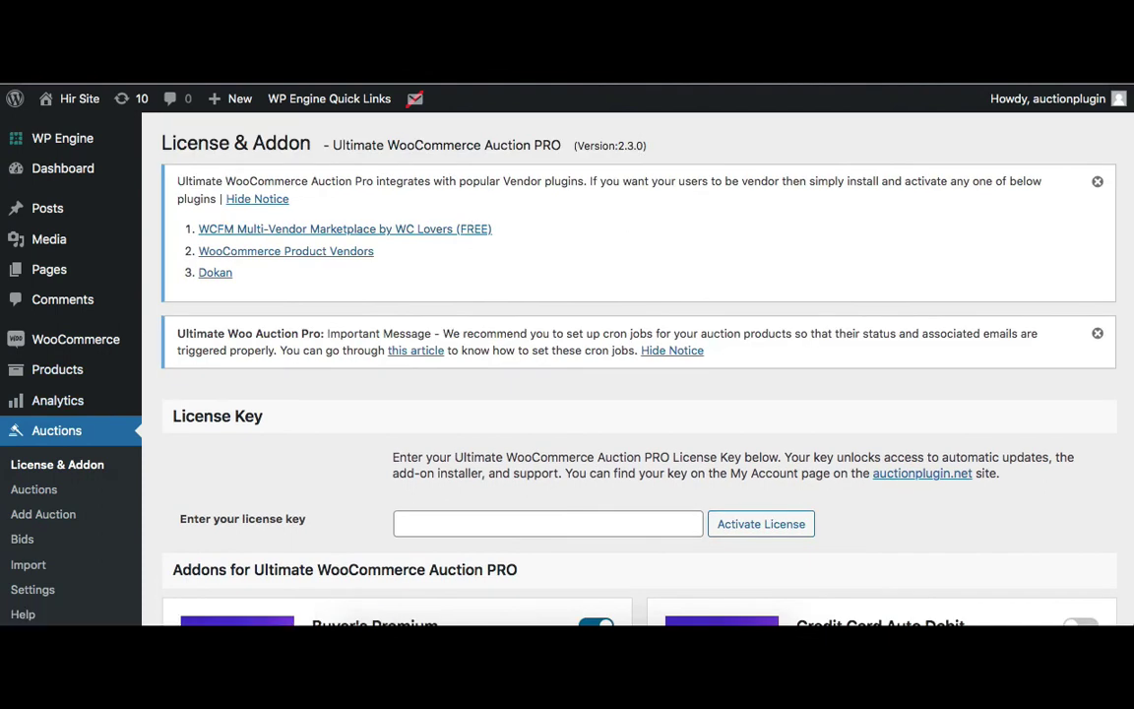
- Paste the purchased license key into the license field and activate it
scroll(528, 273, down, 5)
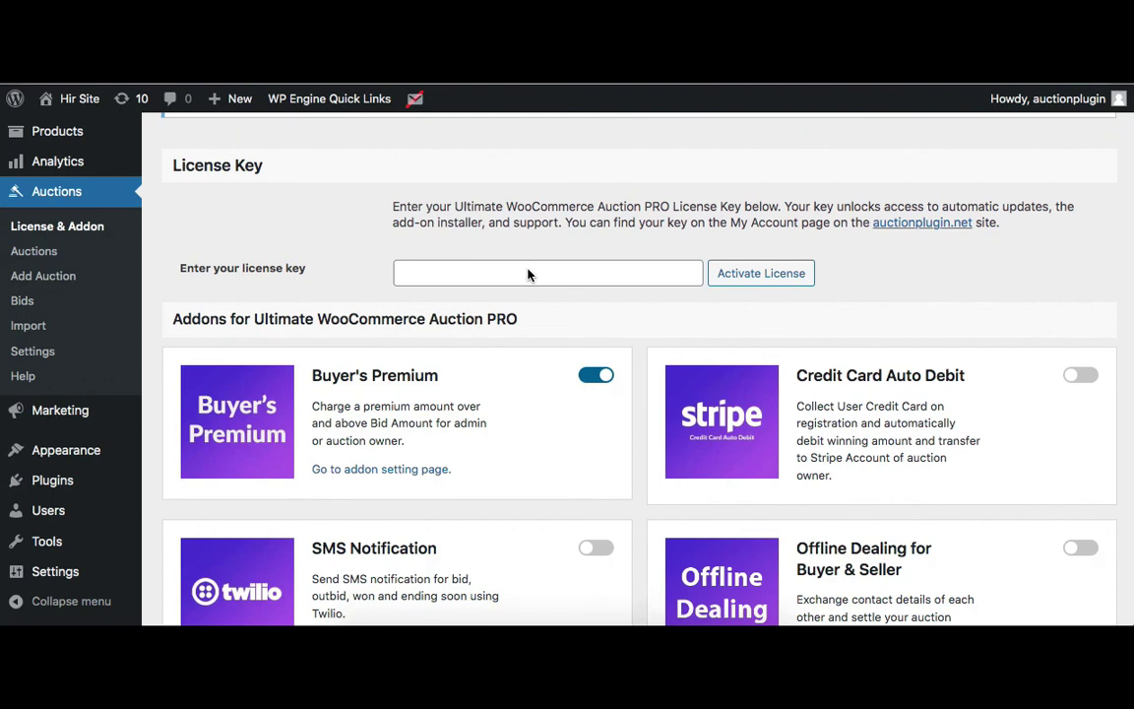
click(502, 268)
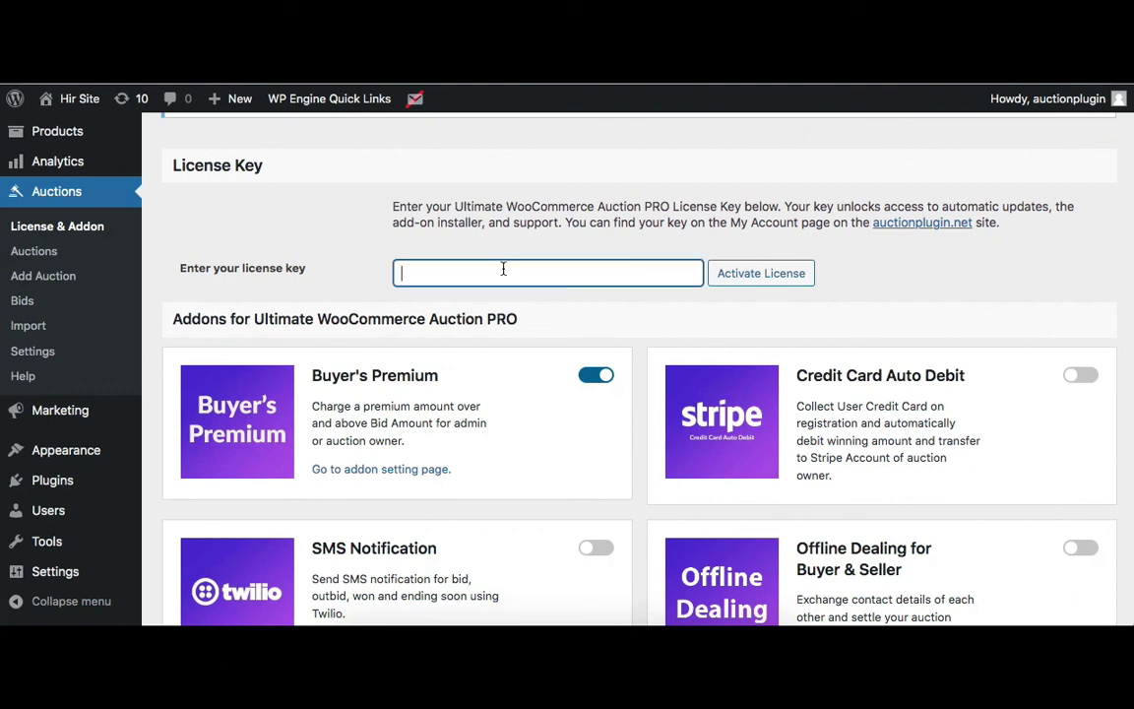
key(super+v)
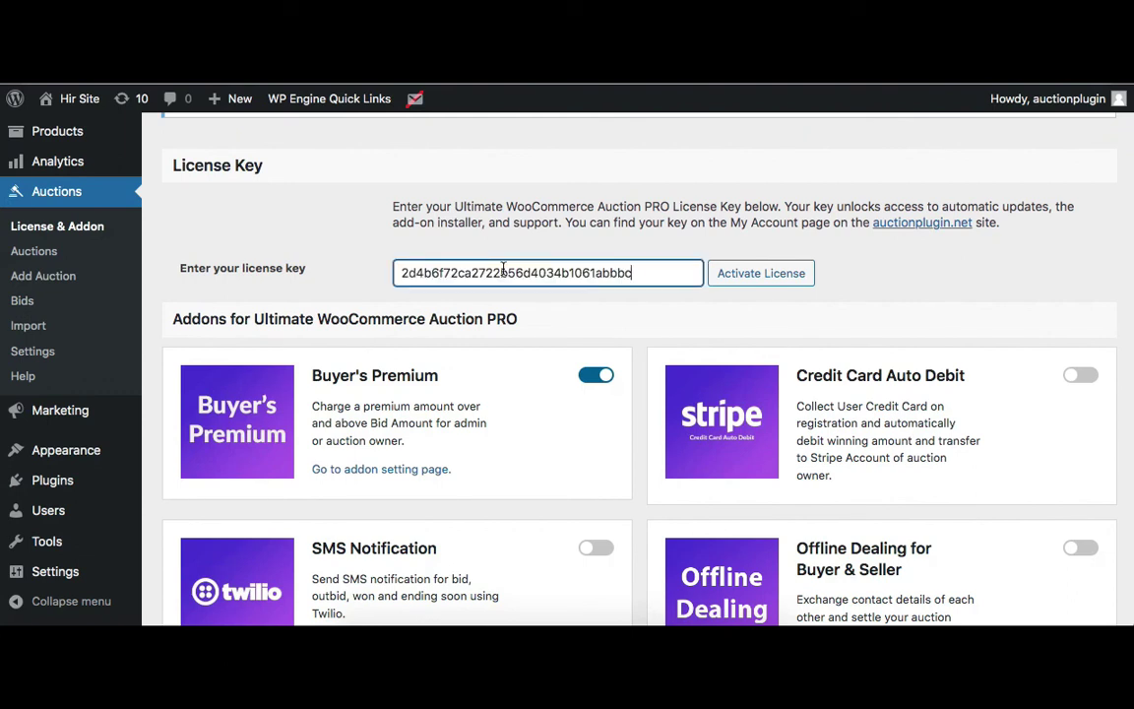
click(745, 281)
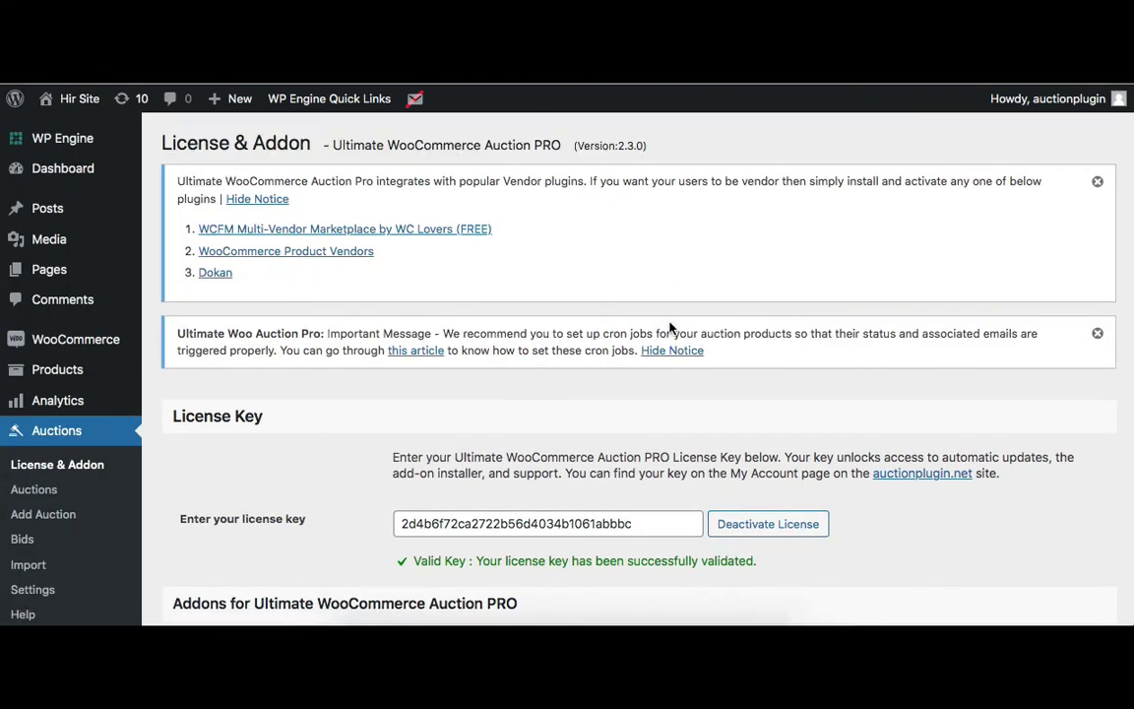
scroll(669, 328, down, 3)
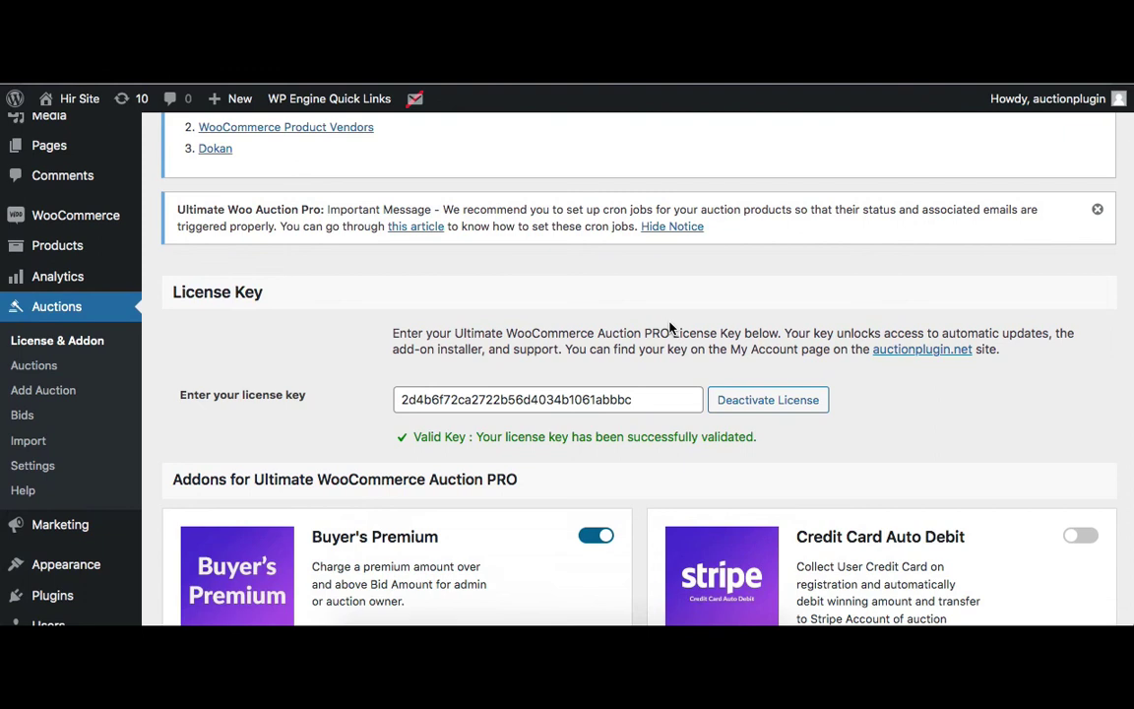